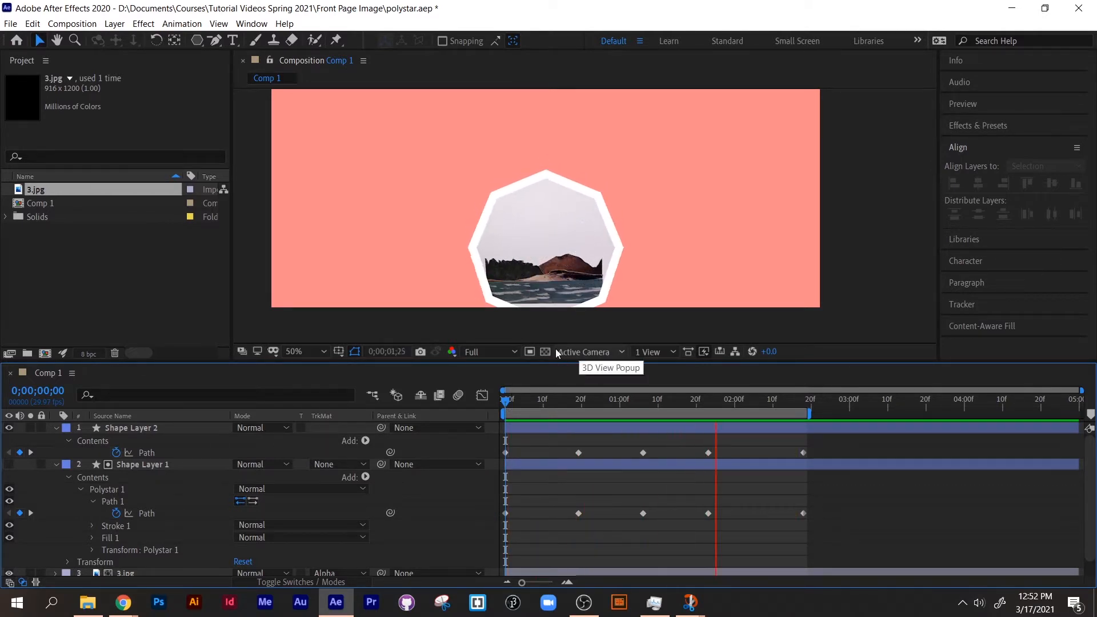
Delete the old Comp 1 composition and the 3.jpg image from the project, keeping the Solids folder
key(space)
drag(511, 362, 343, 270)
click(29, 202)
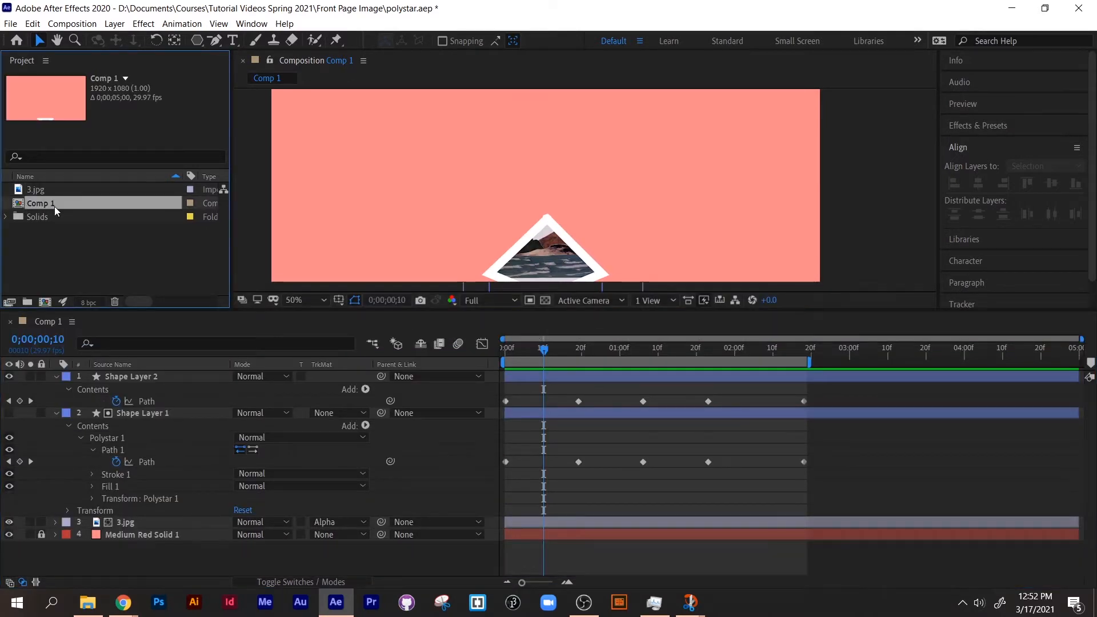
key(Delete)
click(573, 319)
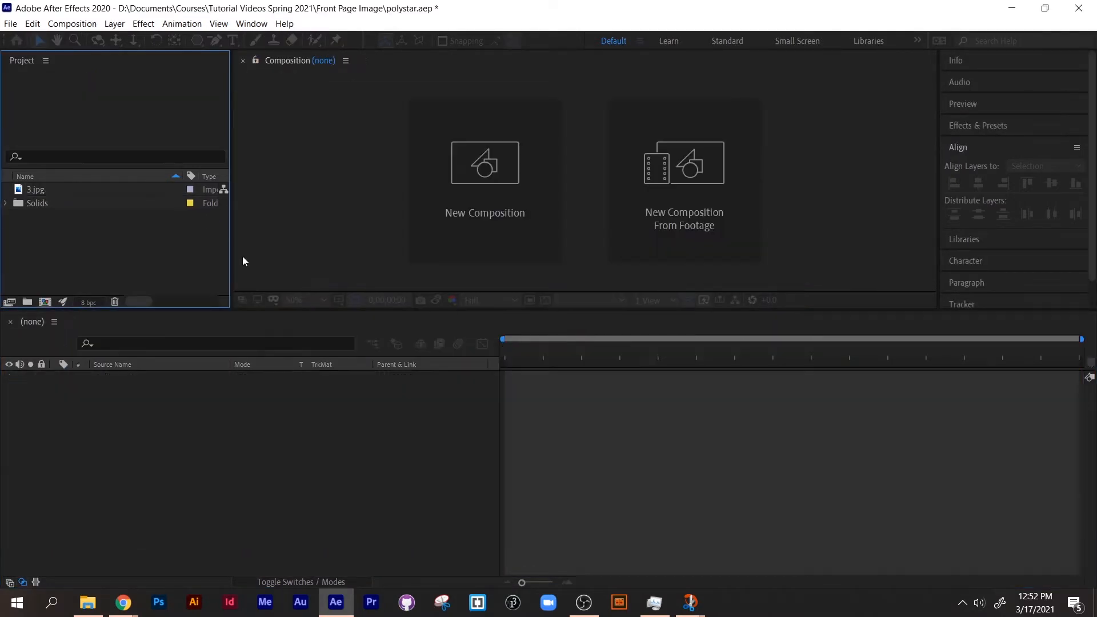
click(48, 191)
key(Delete)
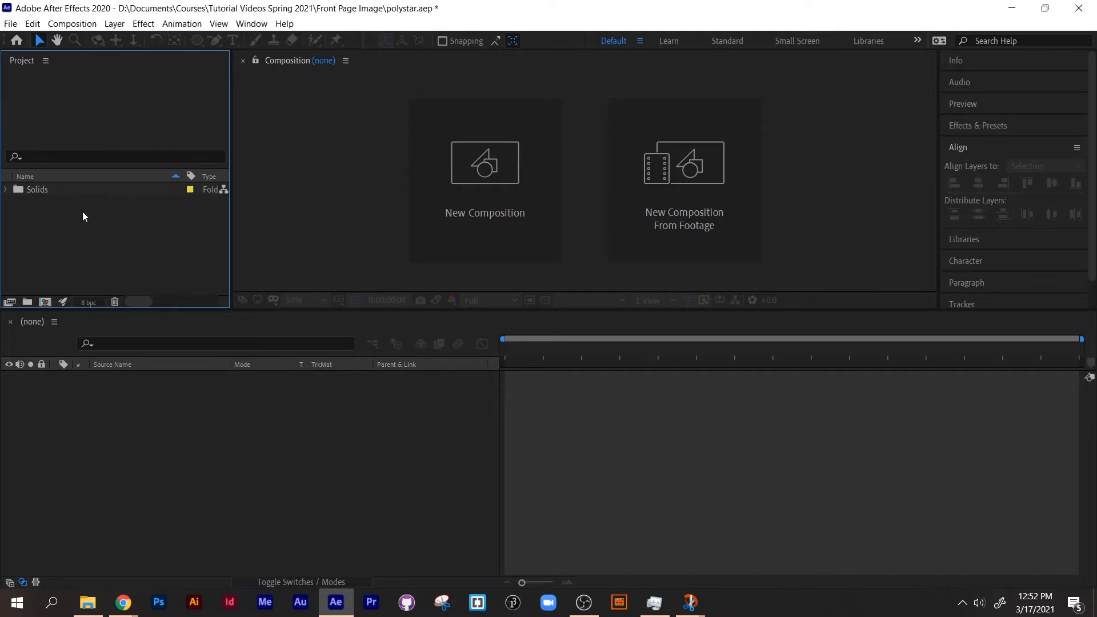
Create a new HD composition, Comp 1, at 1920 x 1080 with a 24 fps frame rate and 5-second duration
click(50, 301)
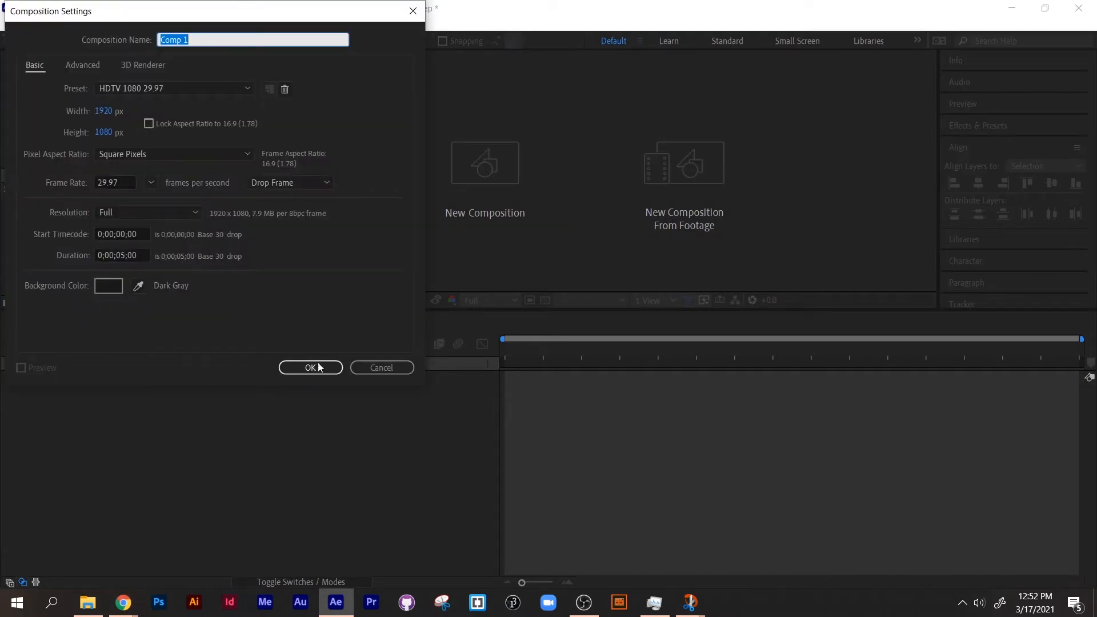
click(121, 182)
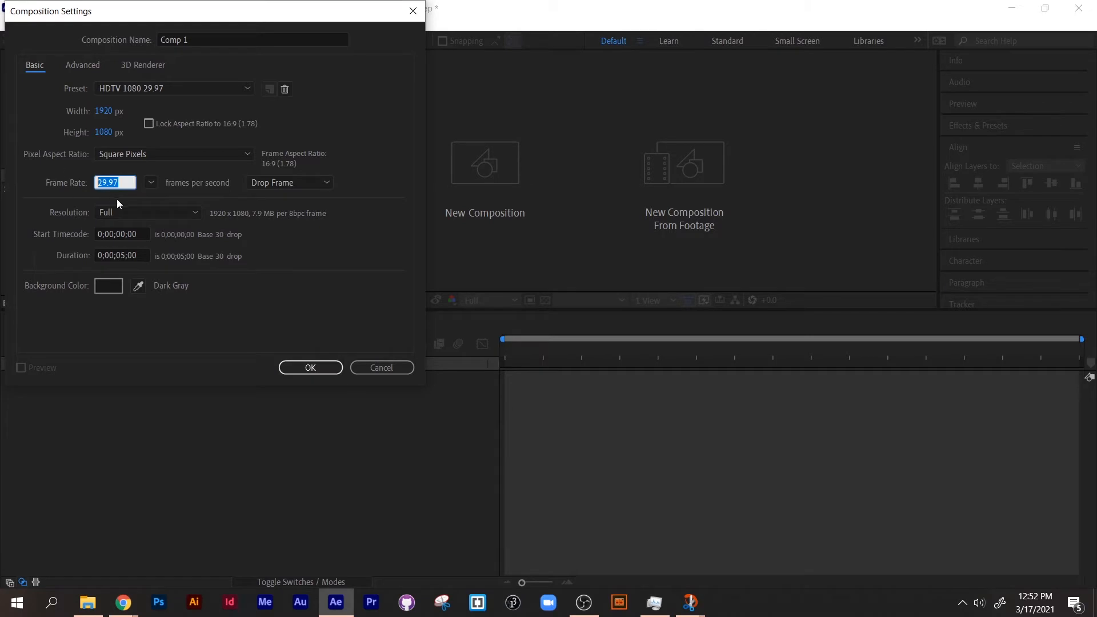
text(24)
click(310, 368)
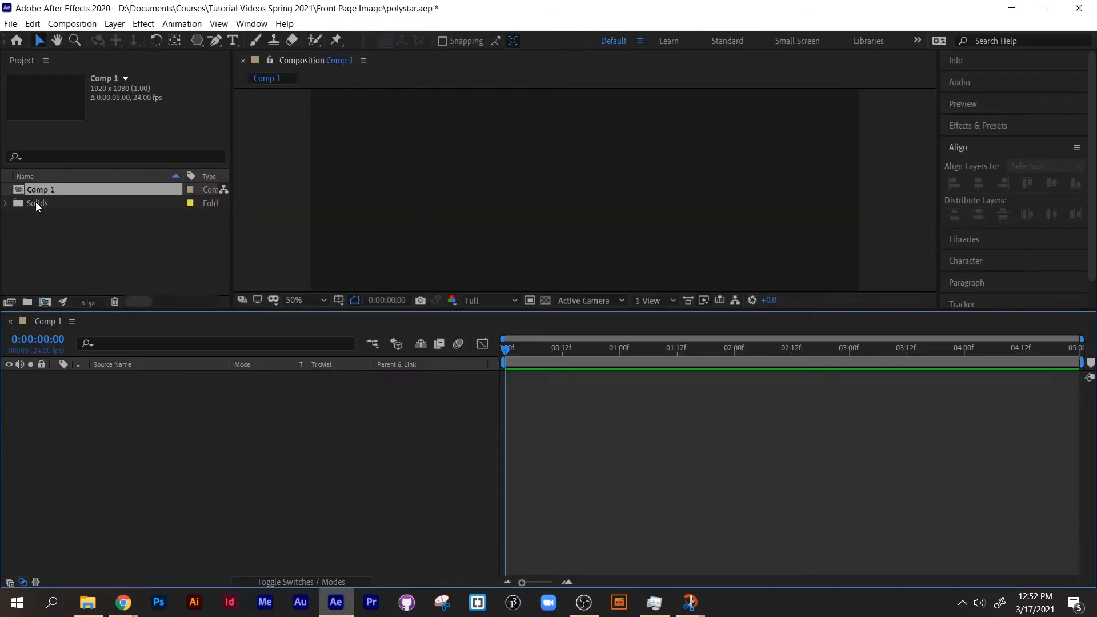
Add Medium Red Solid 1 from the Solids folder to Comp 1 as the background layer and lock it
click(7, 204)
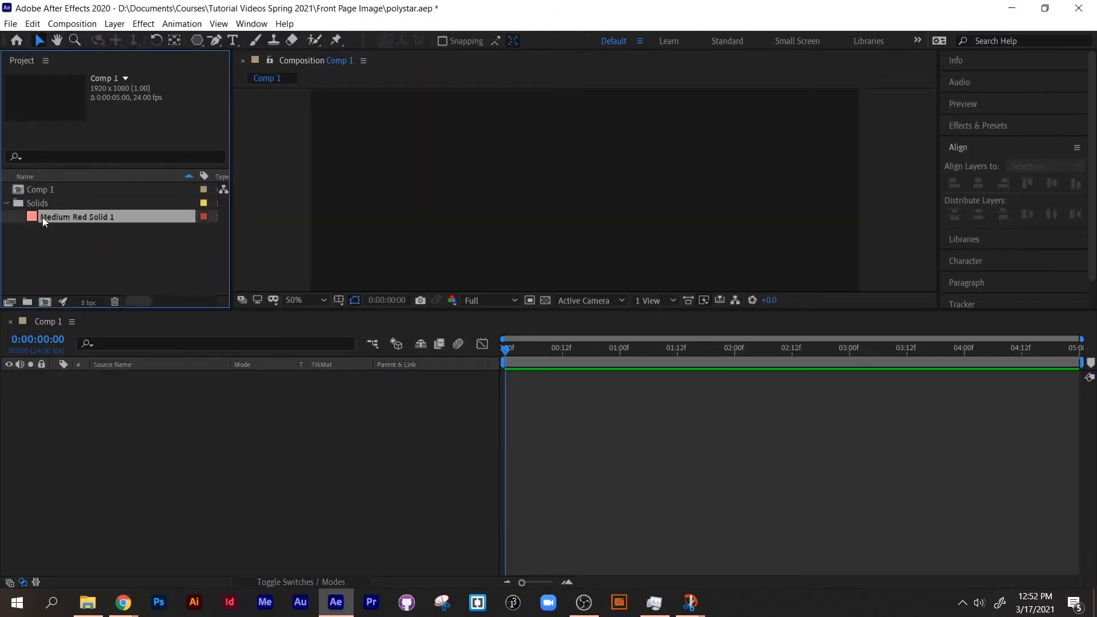
drag(42, 217, 63, 395)
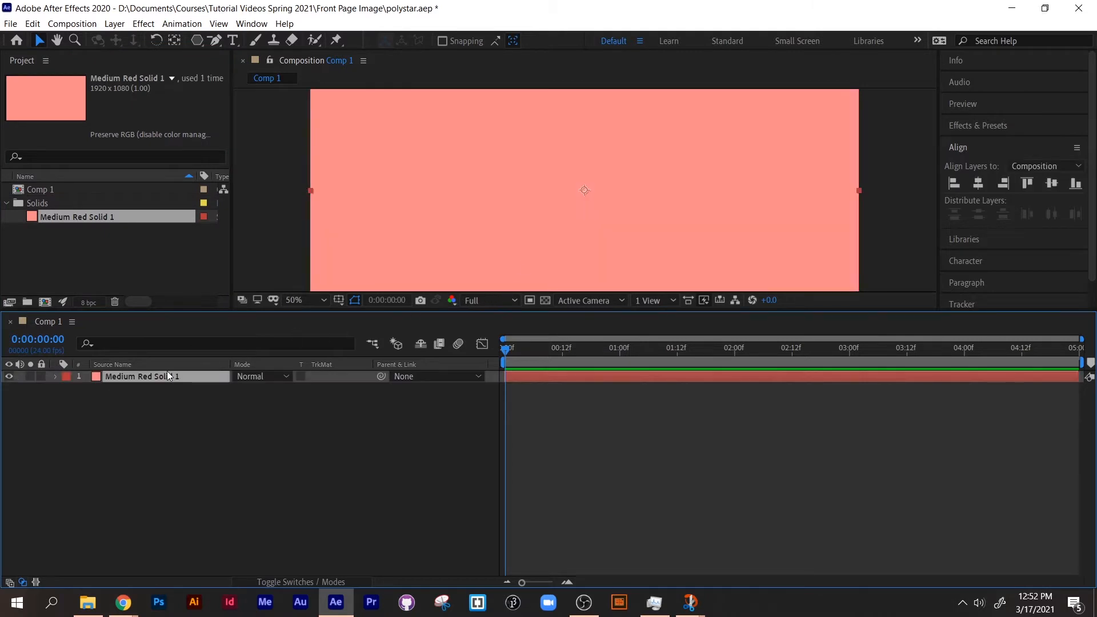
click(40, 376)
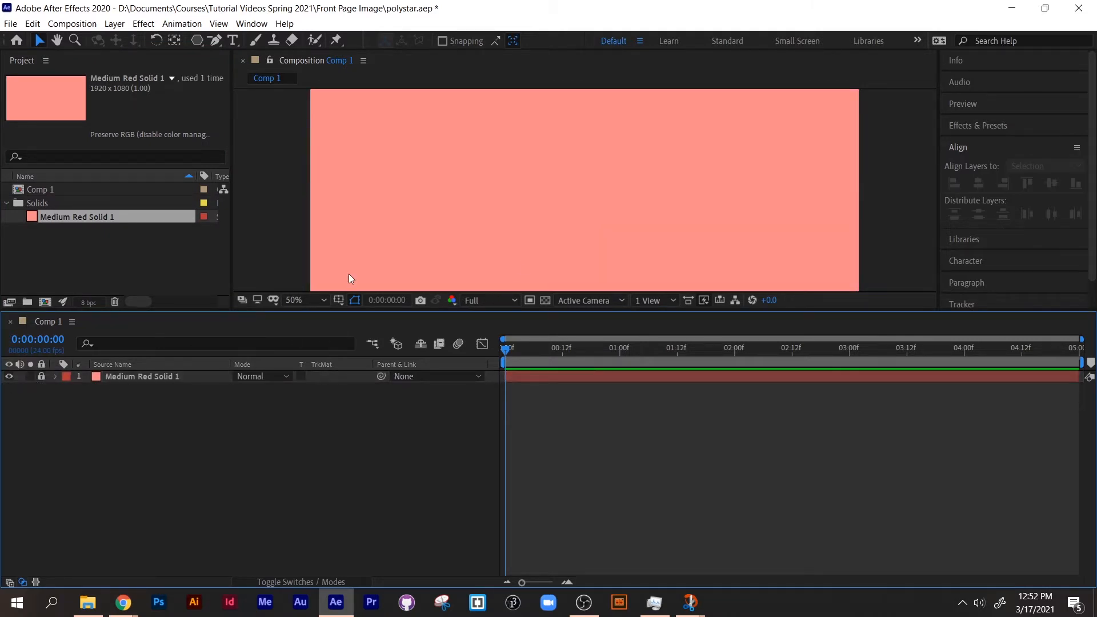
Draw a white-stroked pentagon with the Polygon tool, outer radius about 261 px, near the middle of the composition
drag(622, 311, 609, 400)
drag(194, 46, 255, 89)
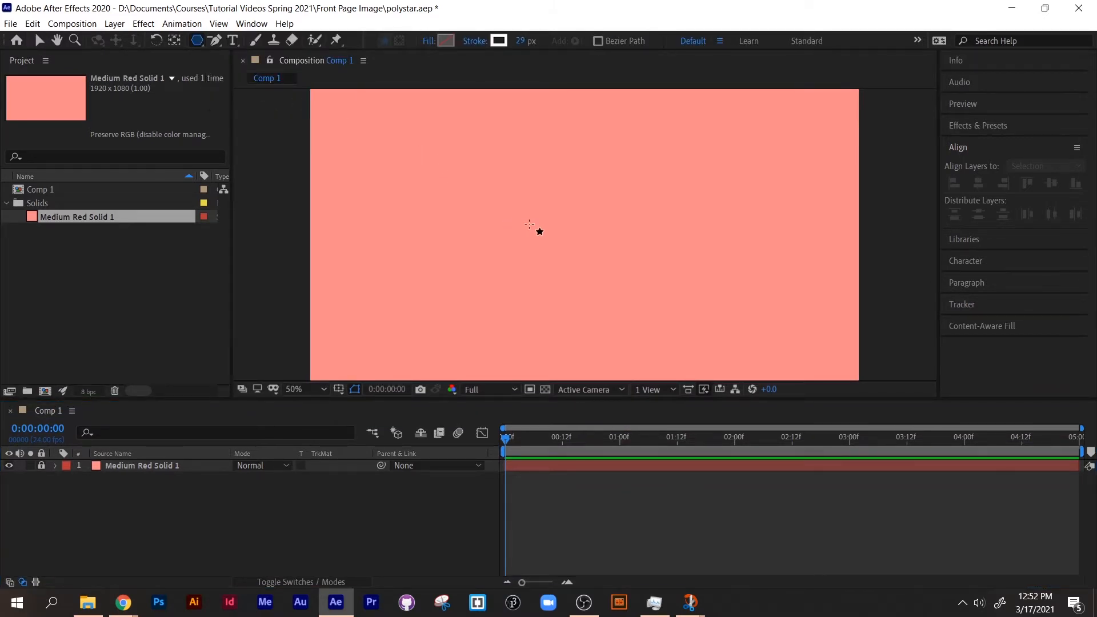
drag(539, 232, 578, 280)
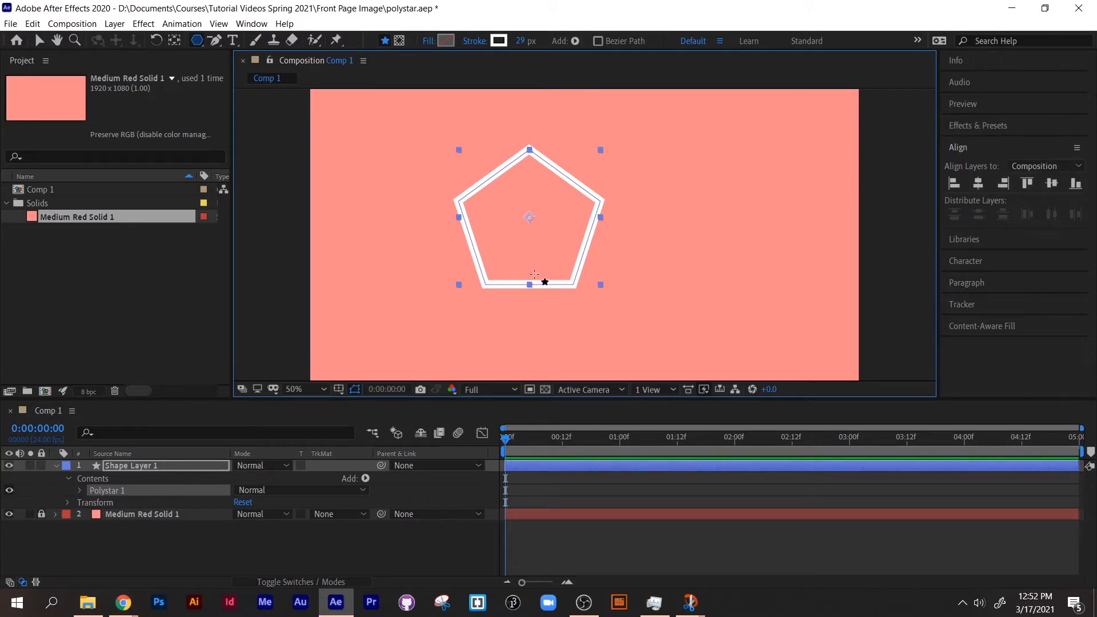
Set the polygon's Points to 8 in Polystar Path 1 and center the shape layer horizontally and vertically in the composition
click(83, 491)
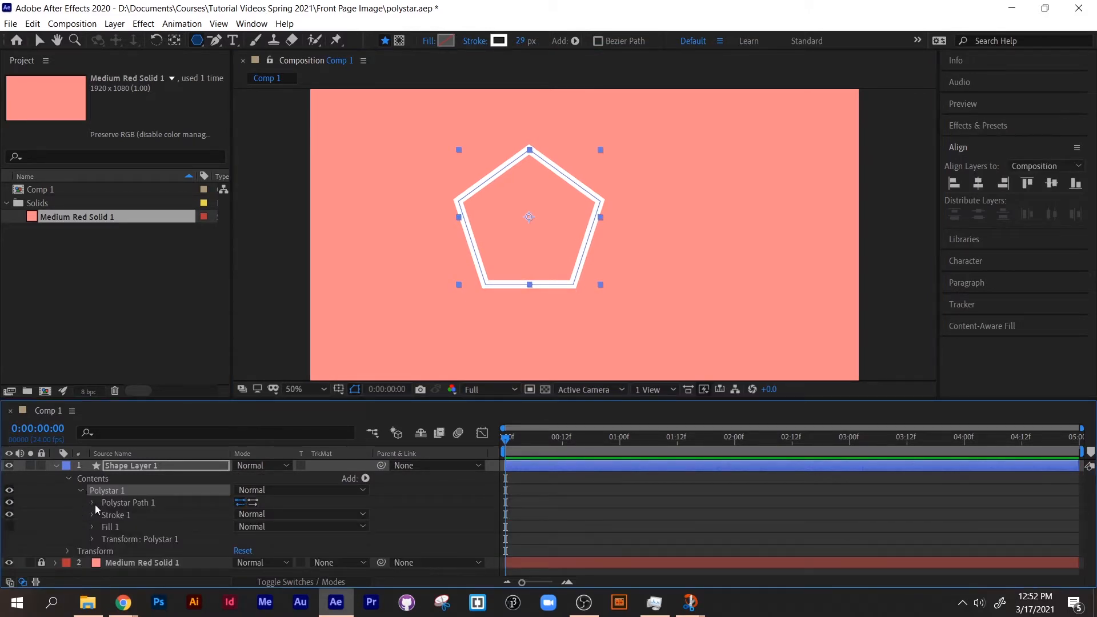
click(92, 503)
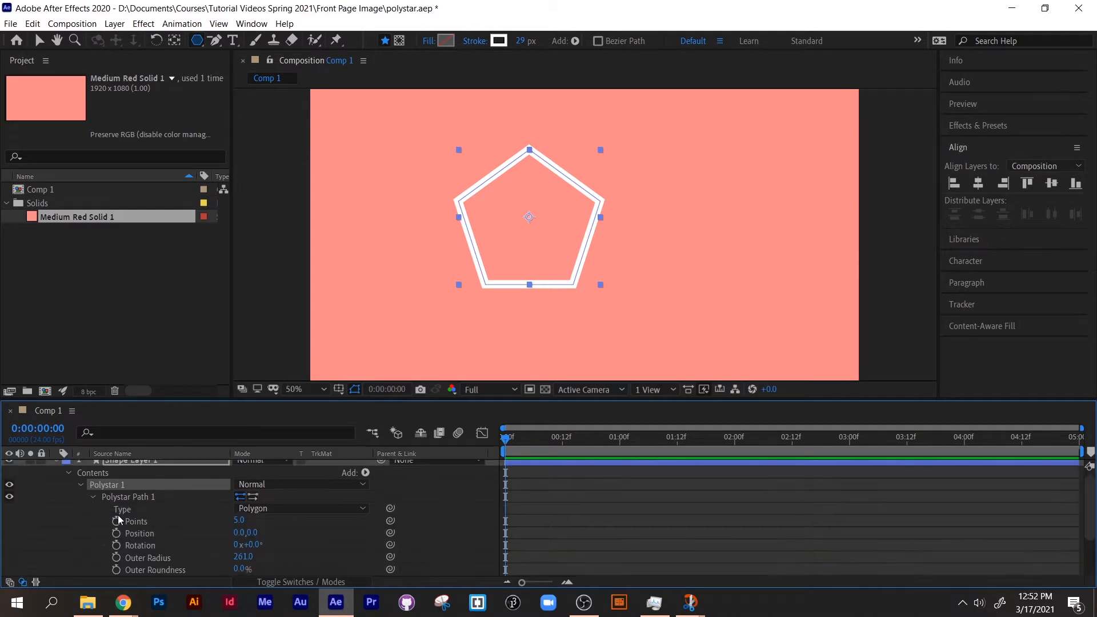
drag(171, 399, 183, 279)
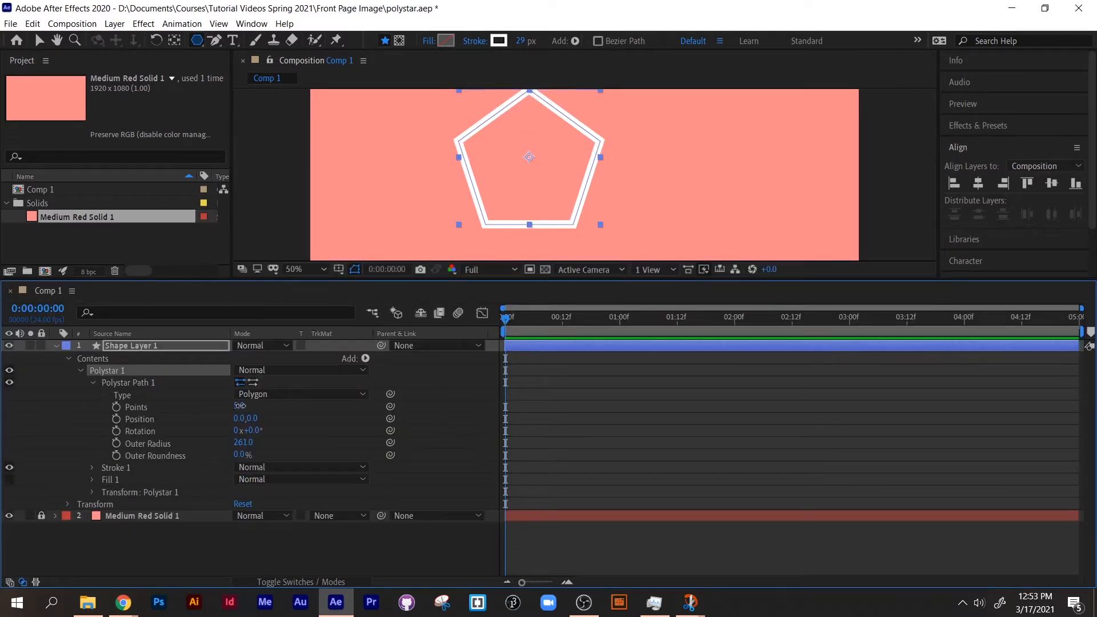
drag(239, 406, 216, 407)
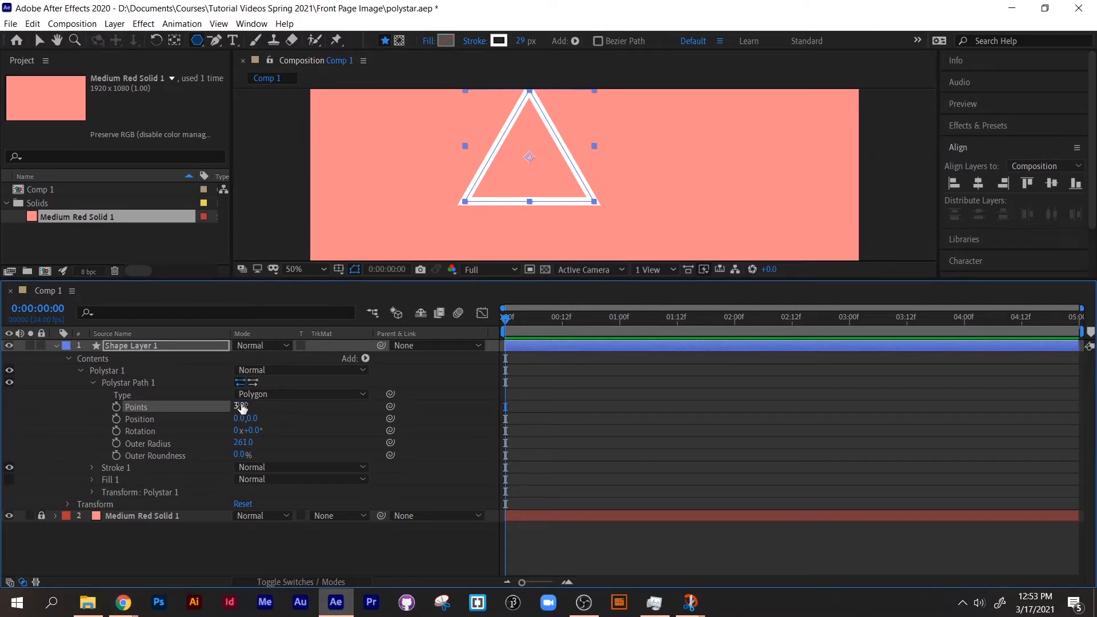
click(240, 406)
text(8)
key(Return)
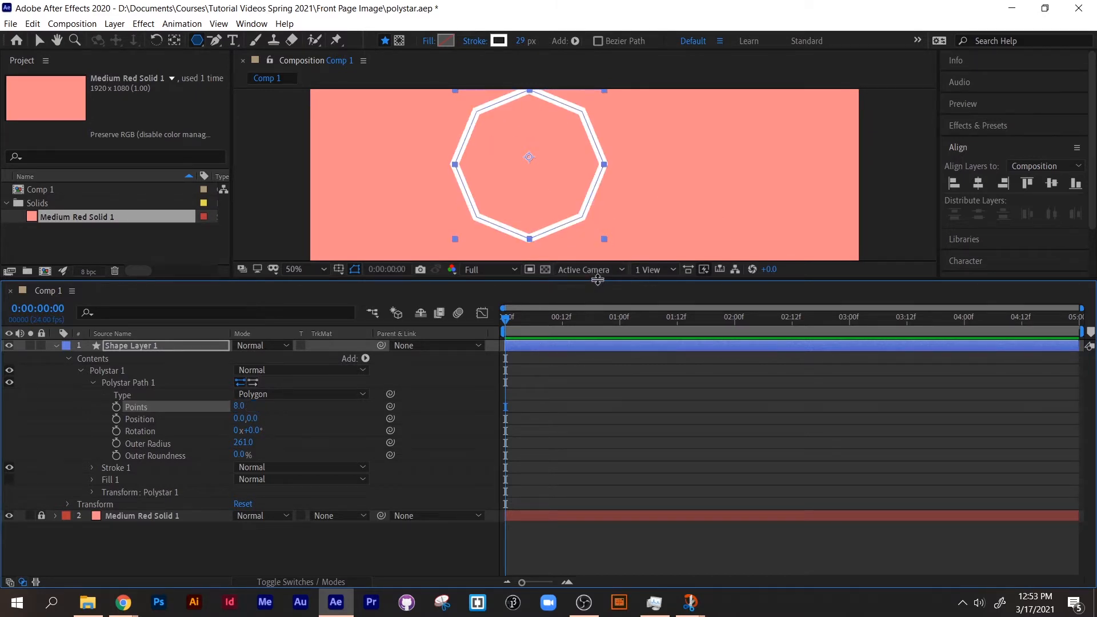
drag(599, 279, 603, 315)
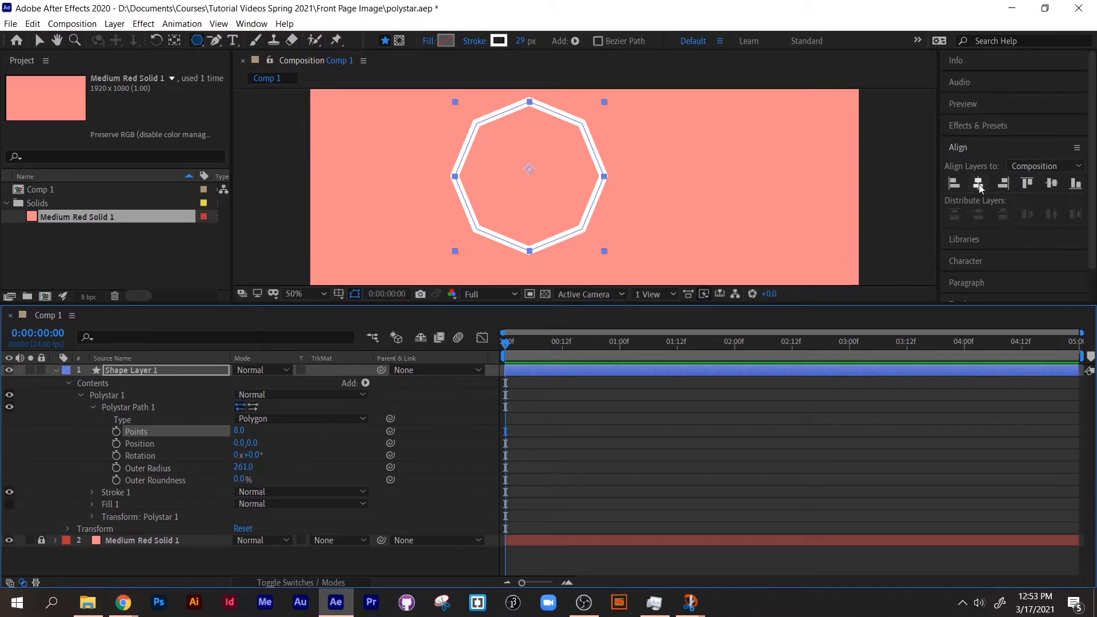
click(978, 184)
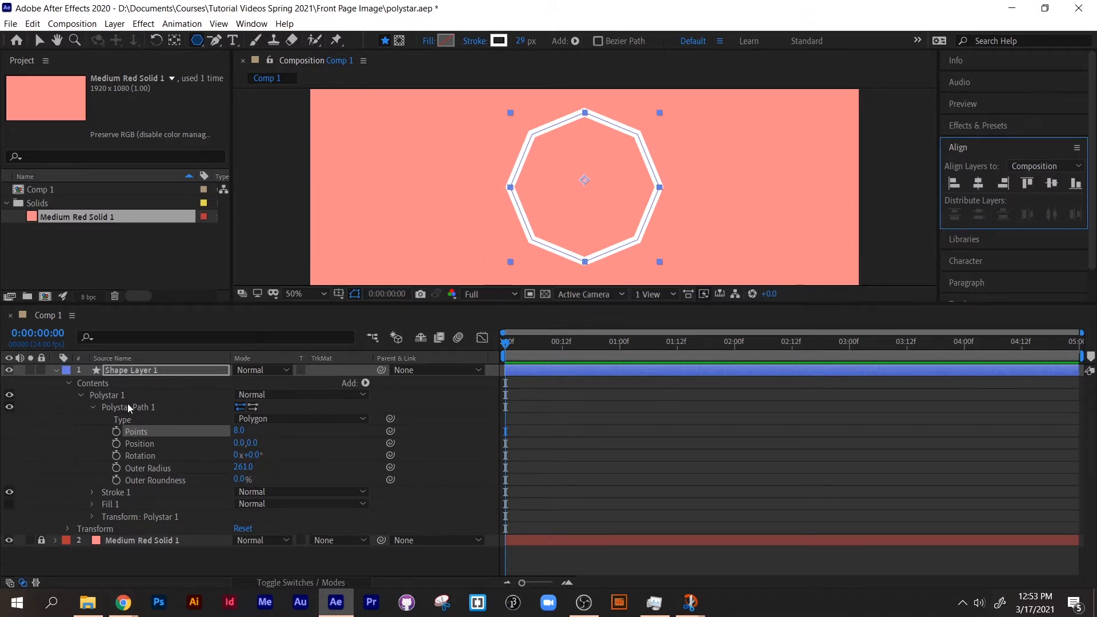
Convert the octagon's Polystar Path 1 to a Bezier path
click(144, 407)
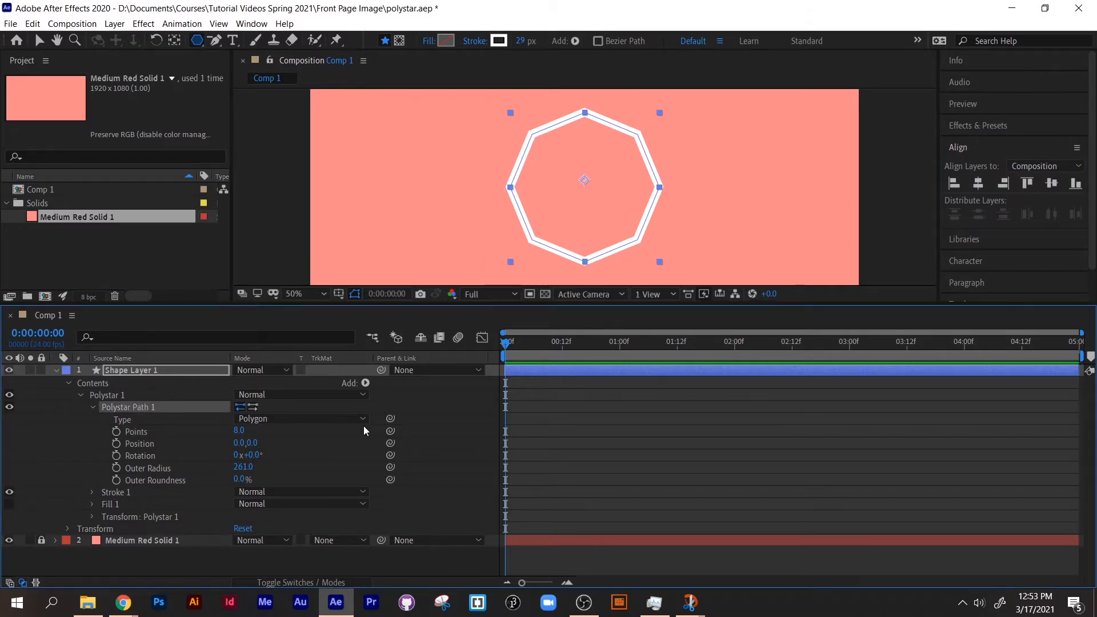
right_click(120, 406)
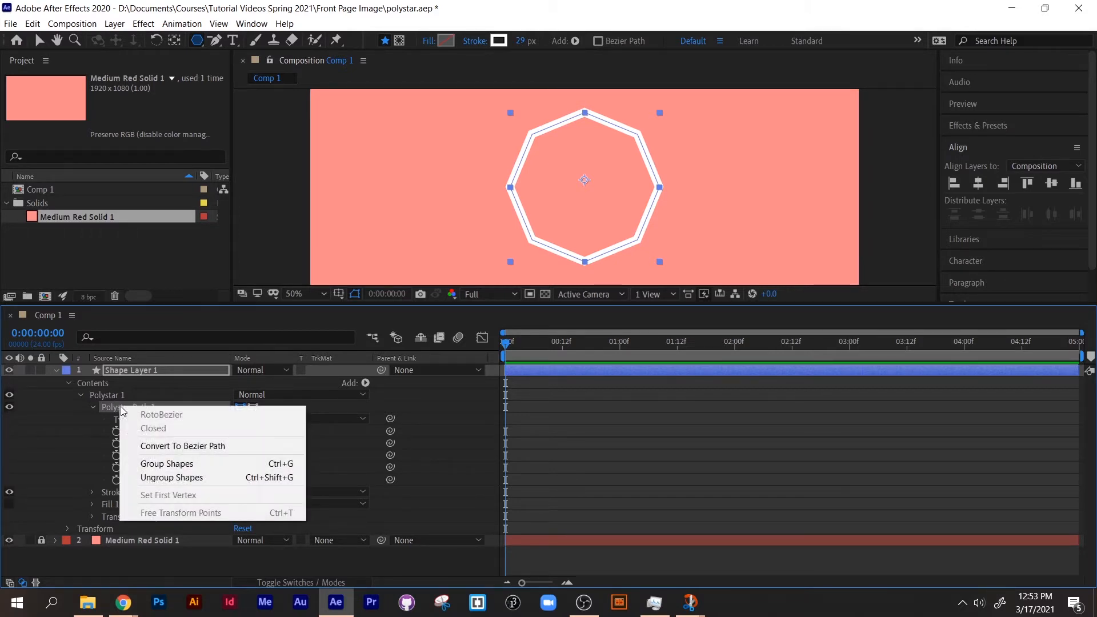
key(Escape)
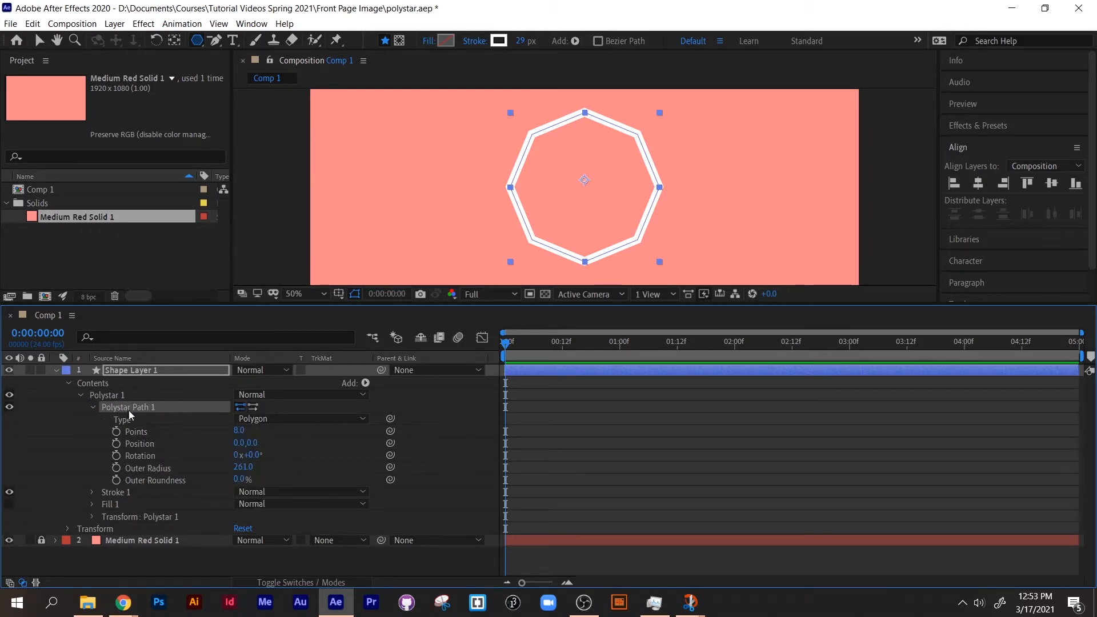
right_click(129, 409)
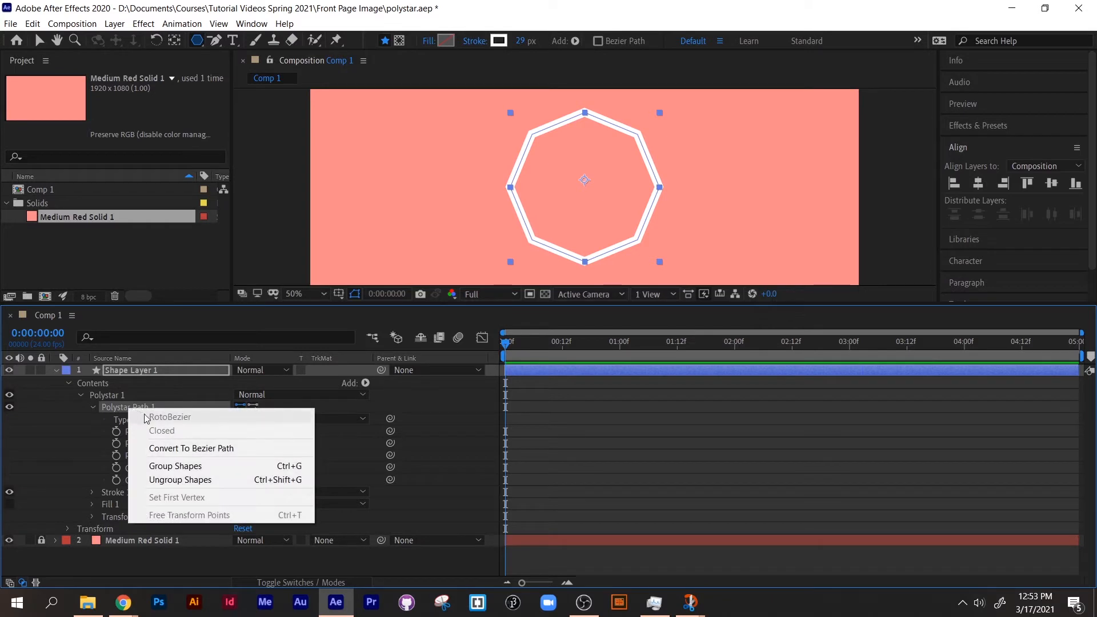
click(159, 450)
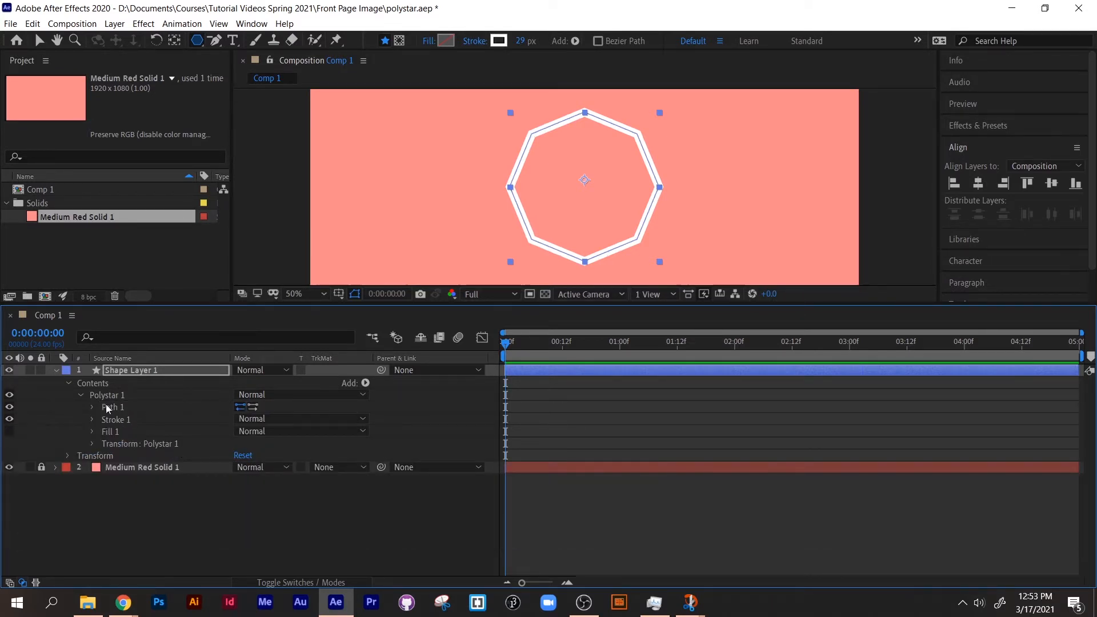
Add the first keyframe for the octagon's Path property at 0:00:03:00
click(93, 407)
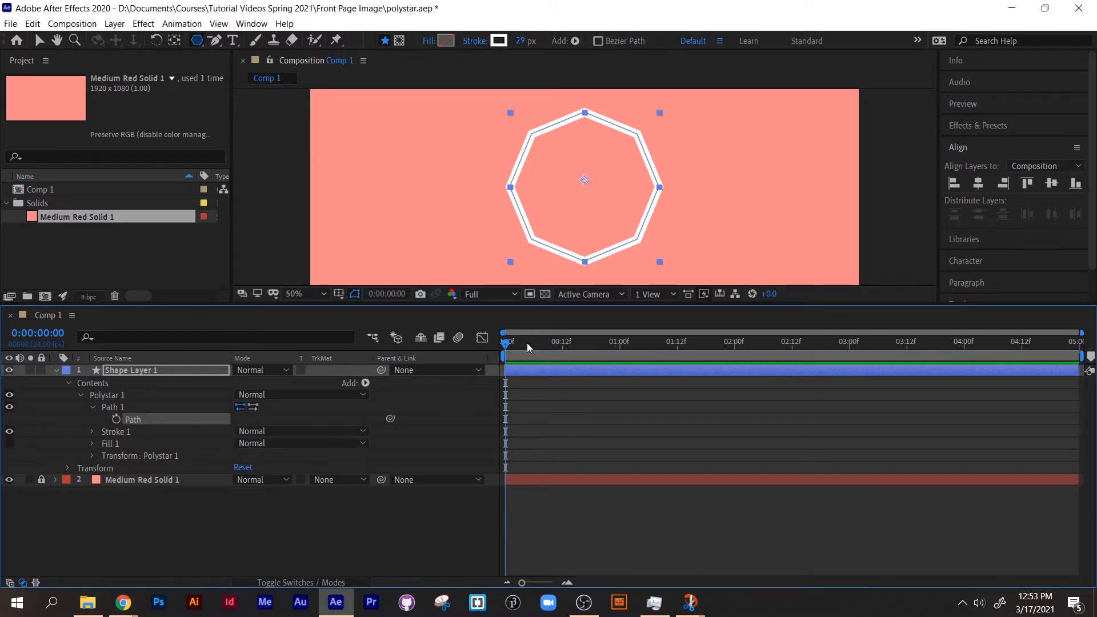
drag(526, 342, 849, 356)
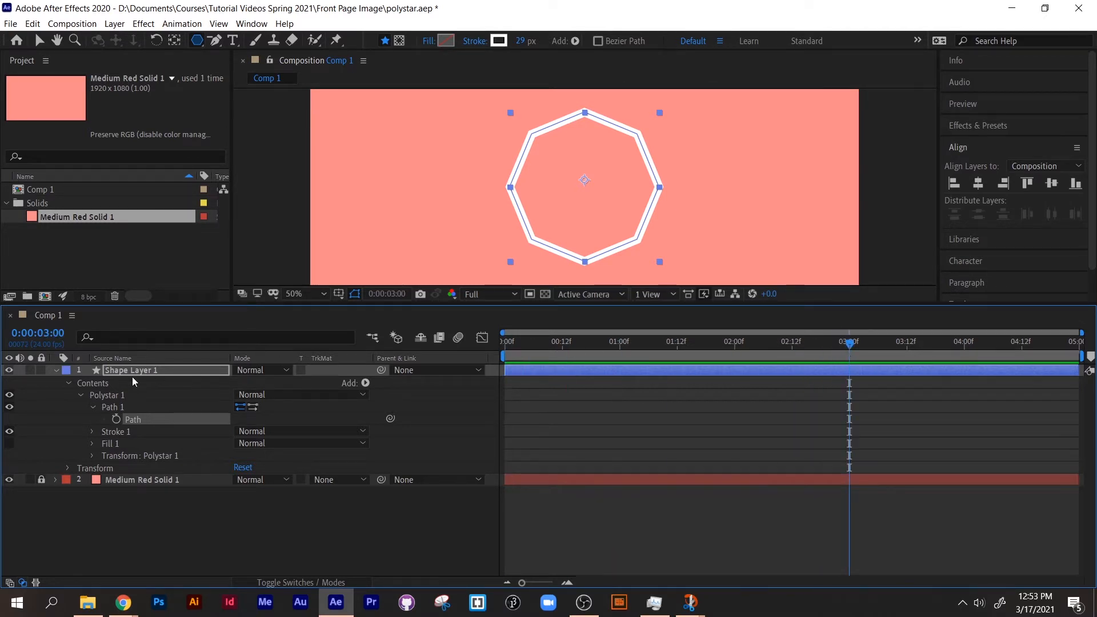
click(116, 420)
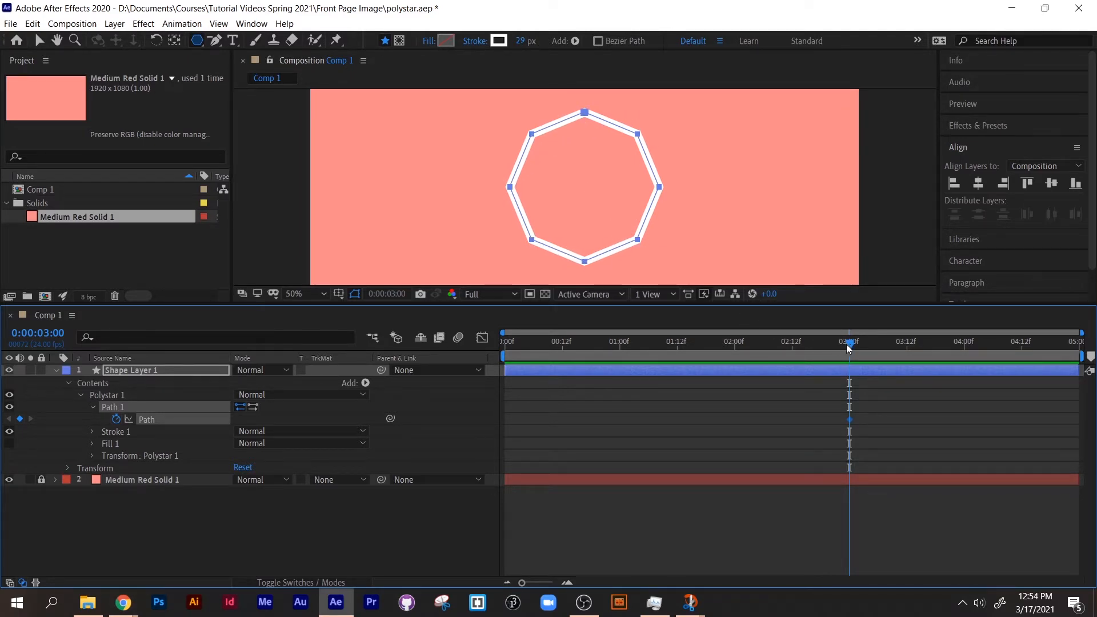
At 0:00:02:00, reshape the octagon's path by moving its upper-left and upper-right vertices onto the top vertex
drag(849, 347, 732, 358)
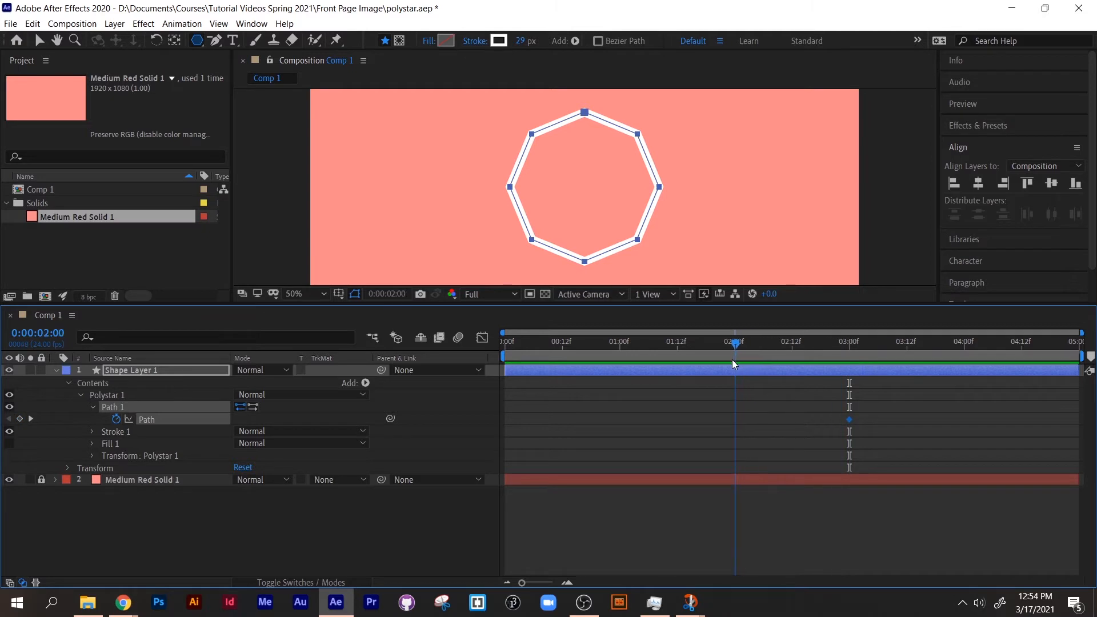
click(39, 43)
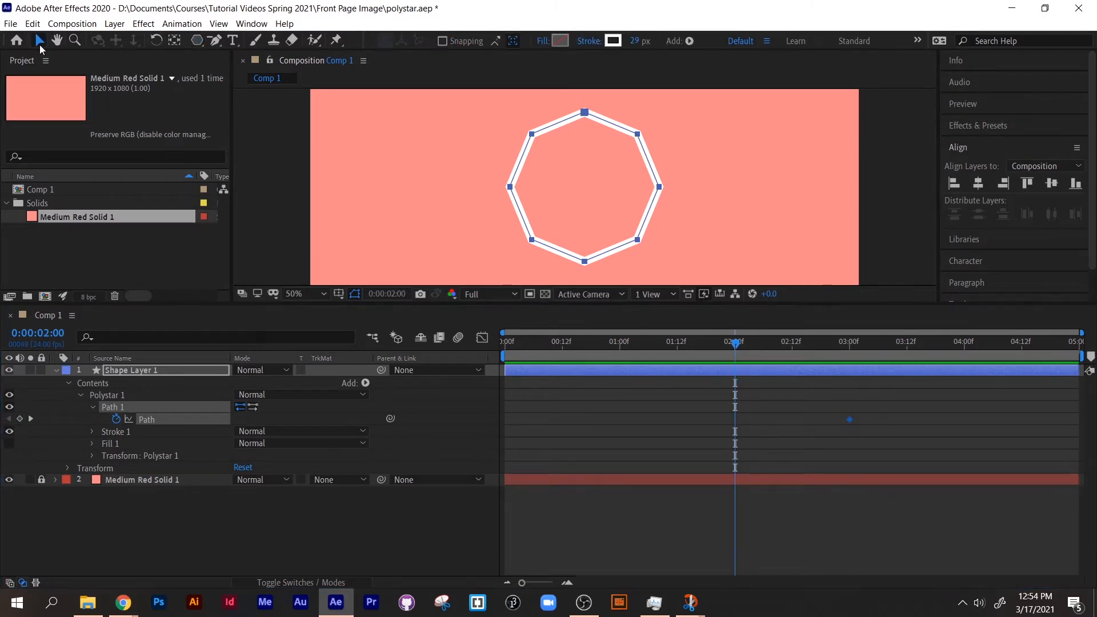
click(149, 420)
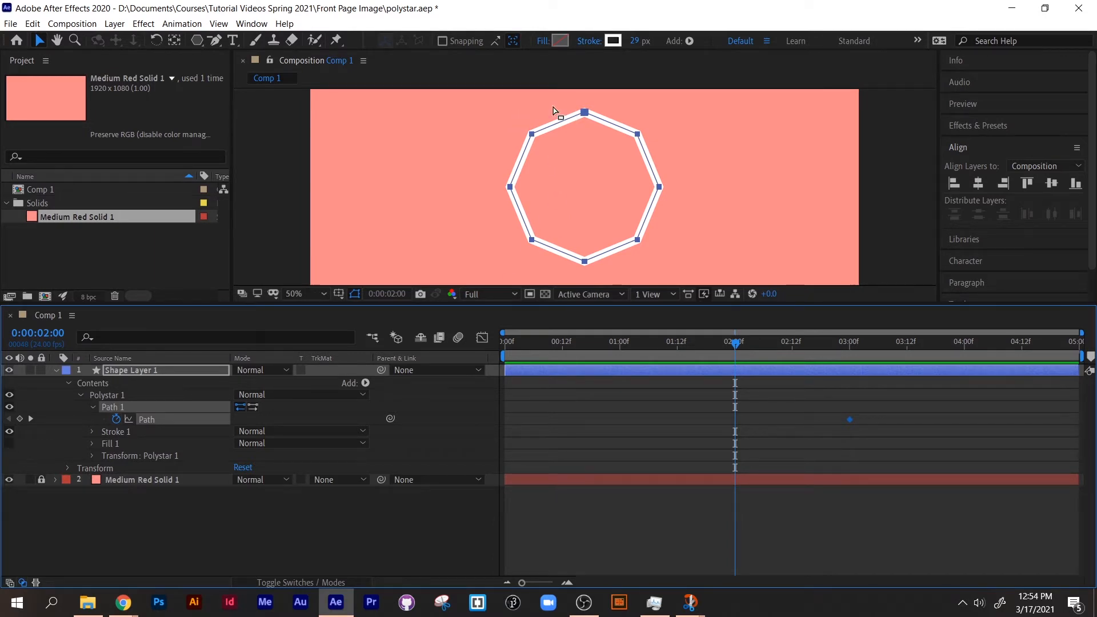
click(509, 127)
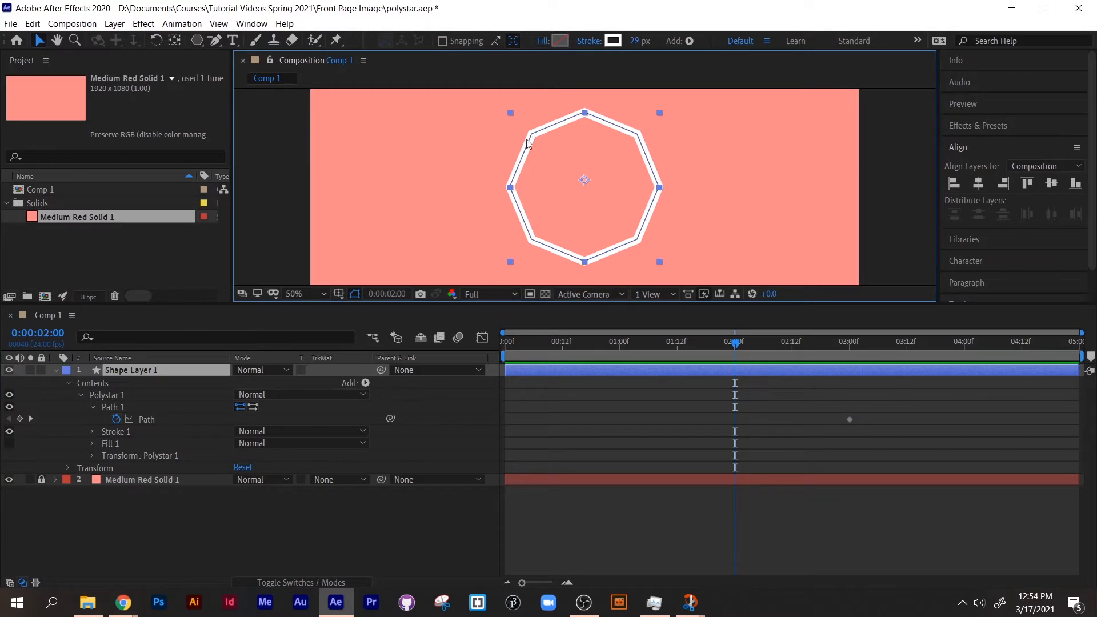
click(482, 123)
click(529, 140)
click(140, 422)
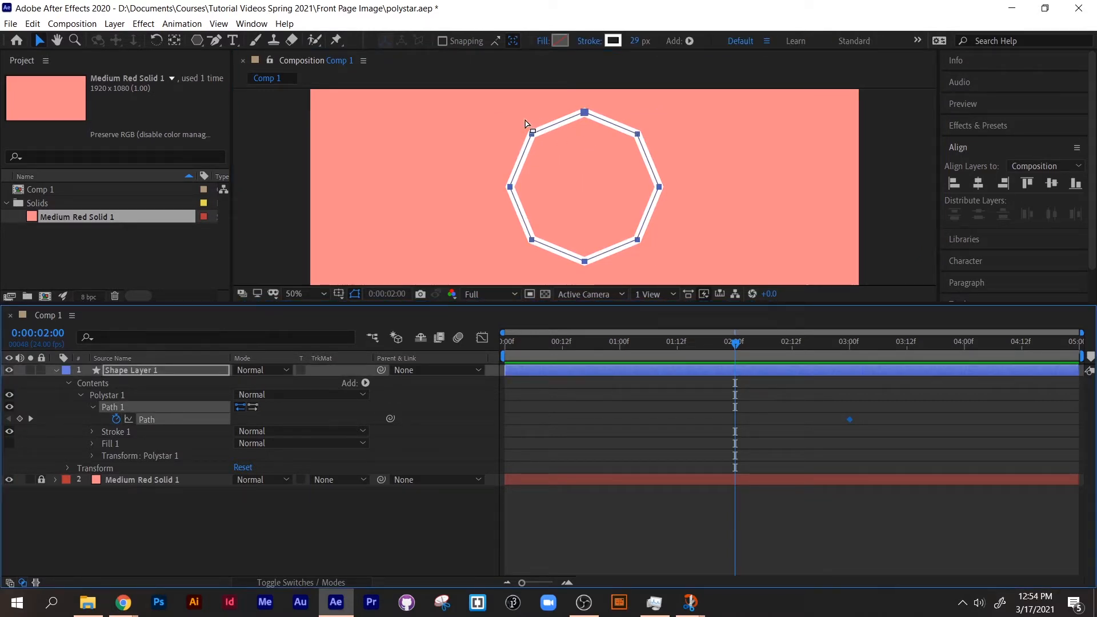
drag(521, 123, 561, 157)
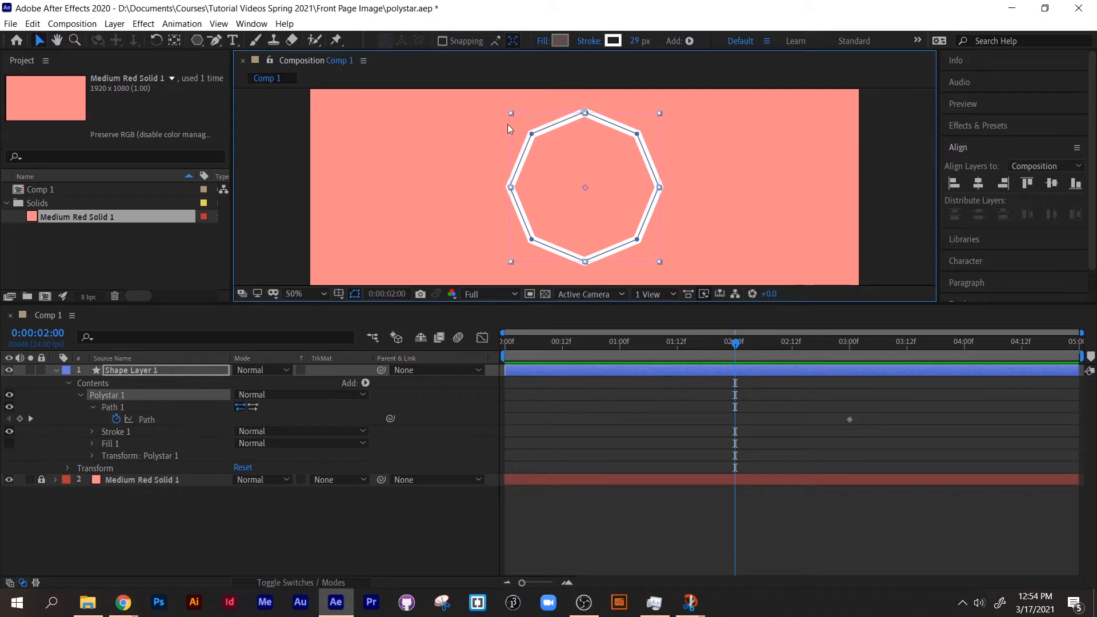
click(146, 406)
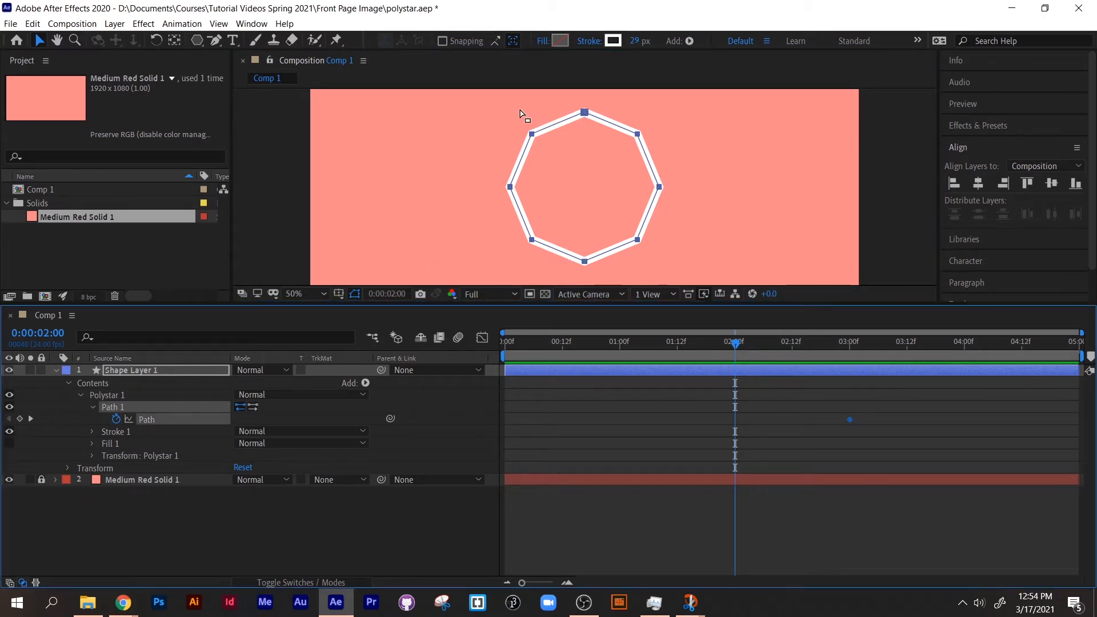
click(532, 136)
drag(531, 136, 577, 114)
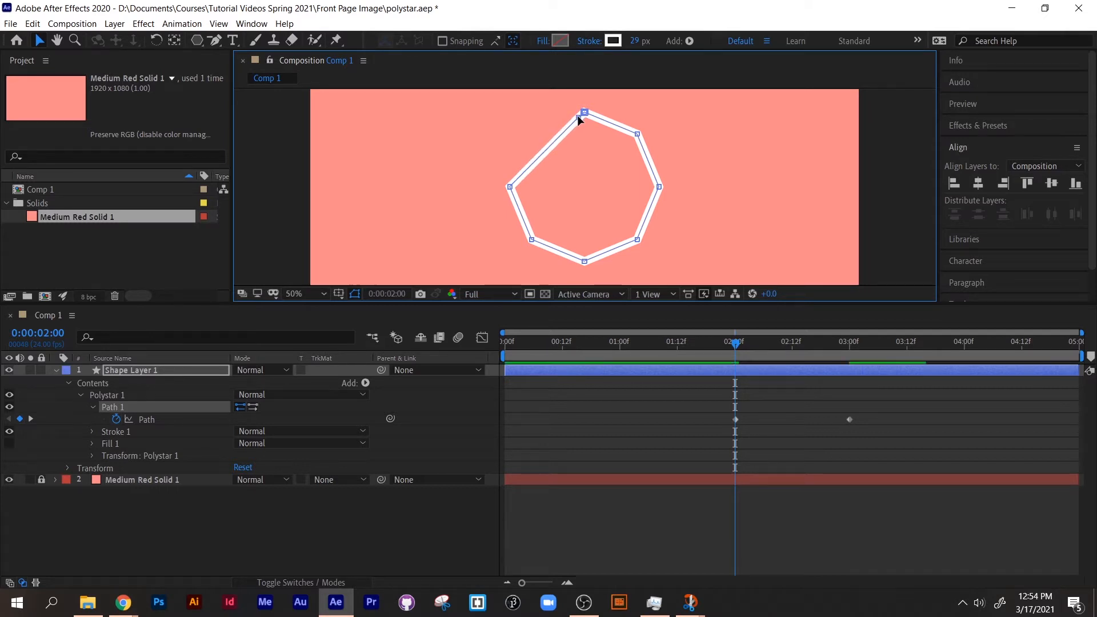
drag(637, 134, 583, 113)
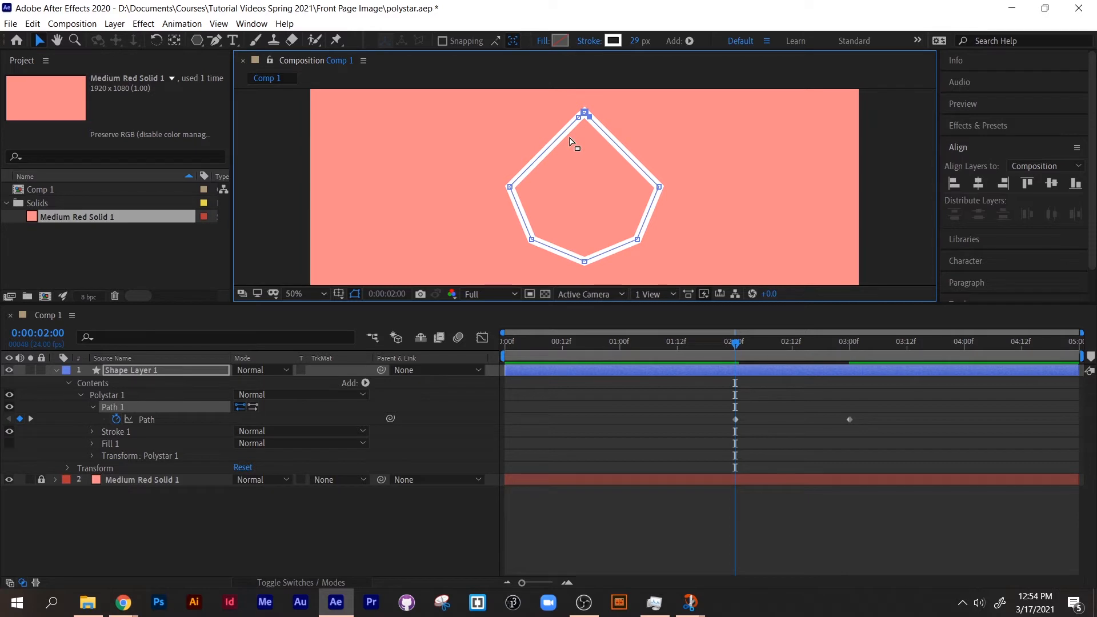
Preview the path morph from about 0:00:01:15
click(570, 109)
drag(745, 343, 691, 354)
key(space)
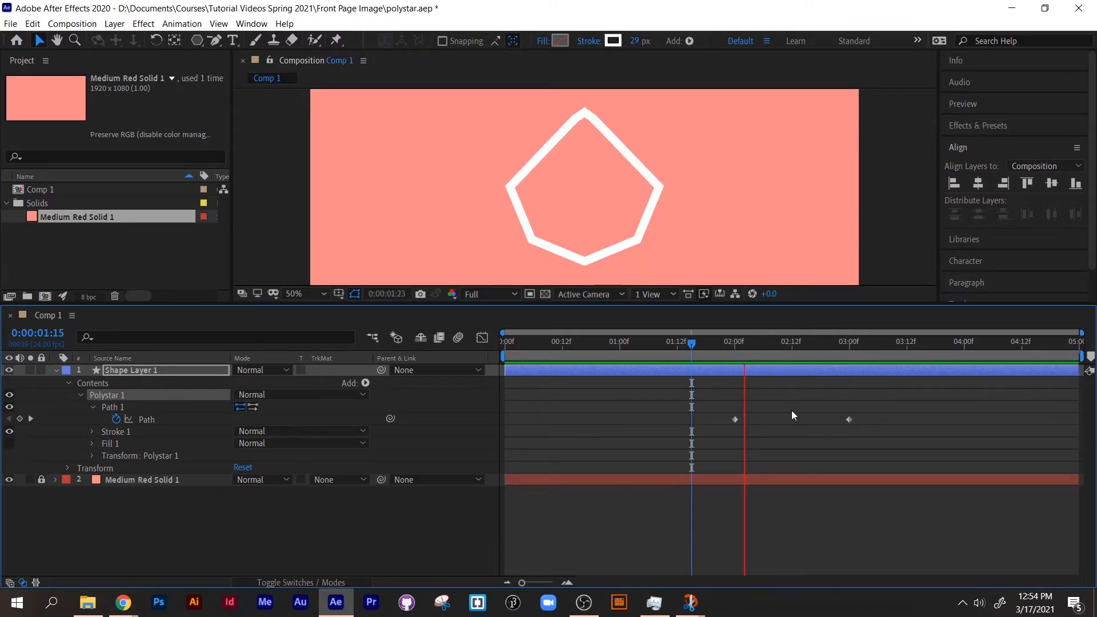
key(space)
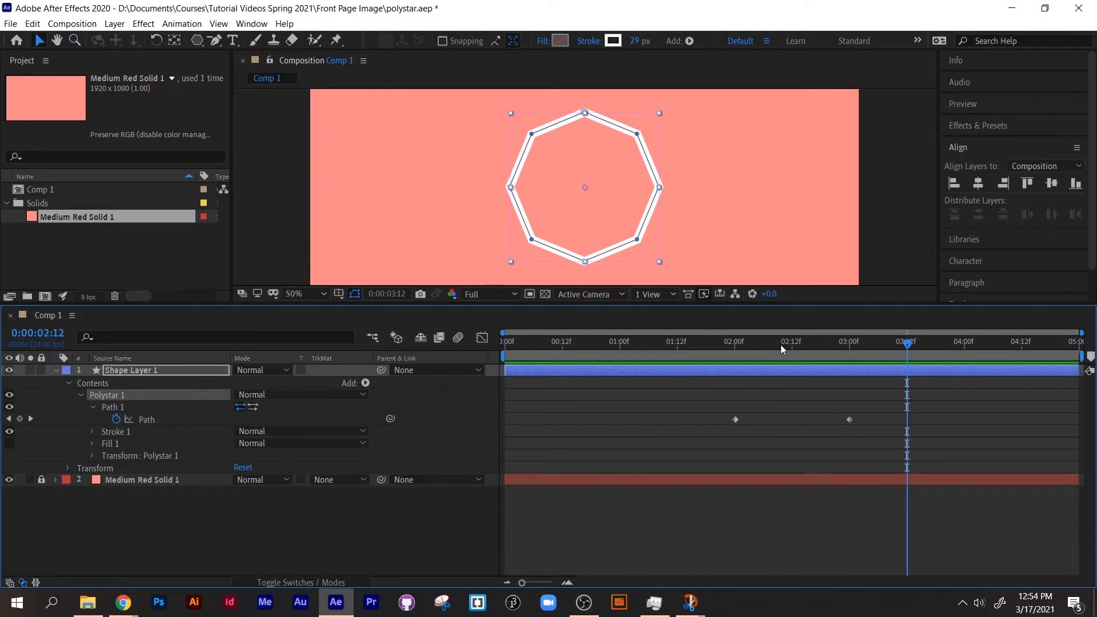
At 0:00:02:00, select the three vertices stacked at the top of the path and lower them to flatten the peak
drag(781, 344, 731, 361)
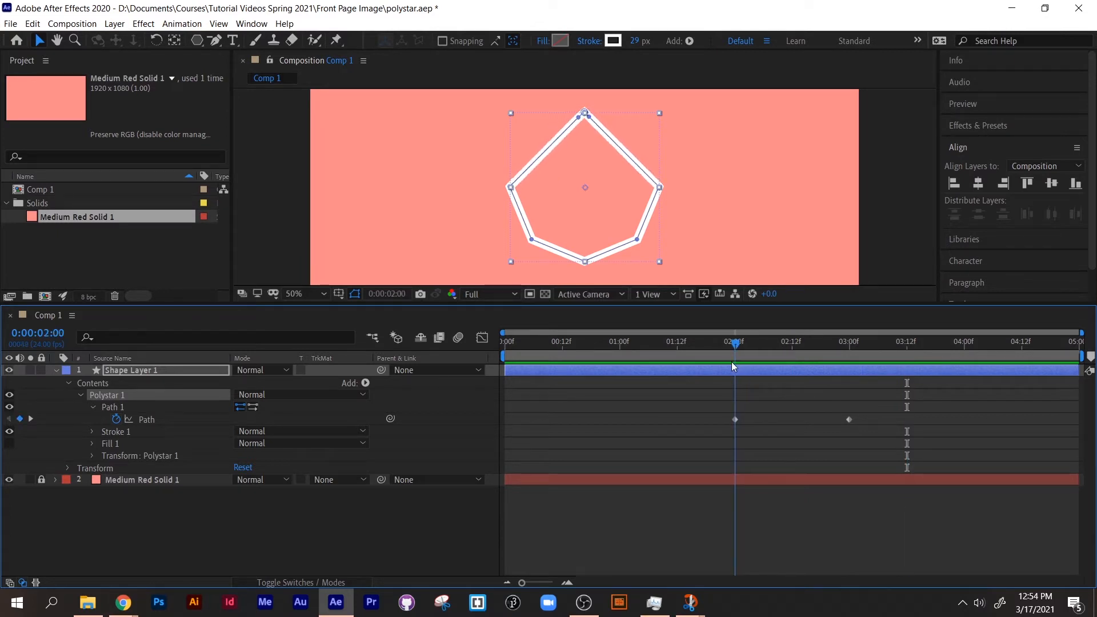
click(551, 99)
click(554, 138)
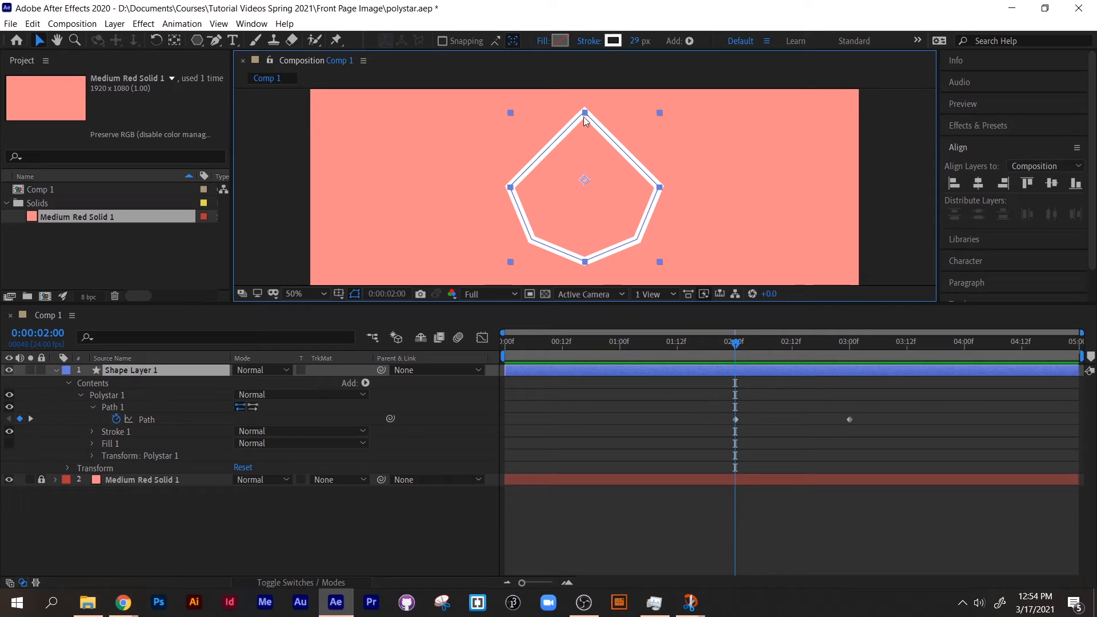
click(147, 423)
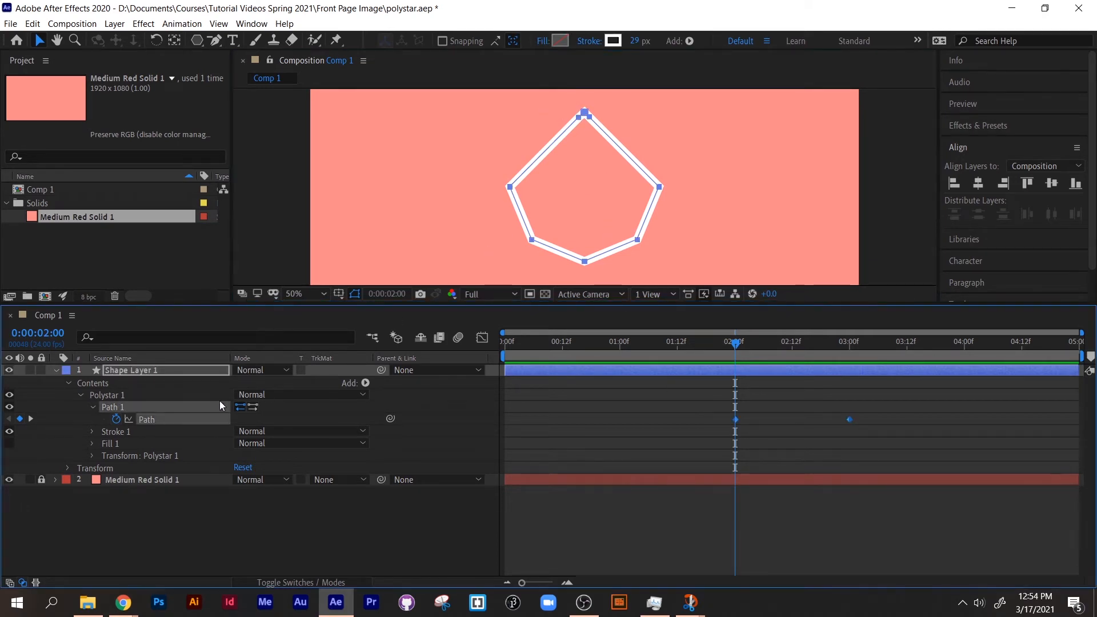
drag(544, 99, 644, 151)
drag(586, 116, 584, 140)
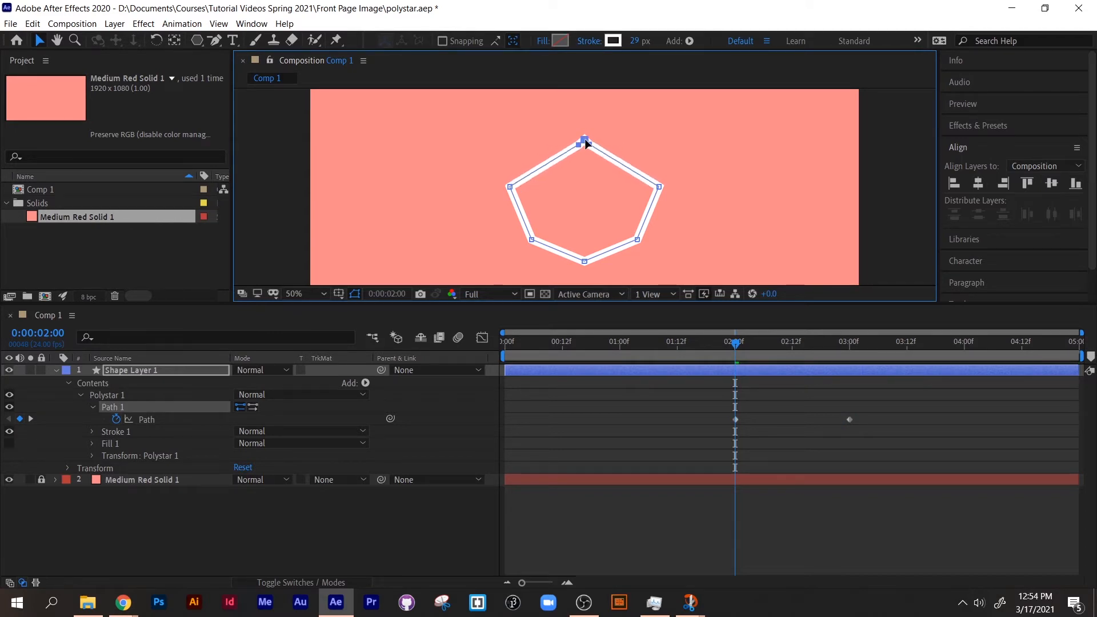
click(509, 187)
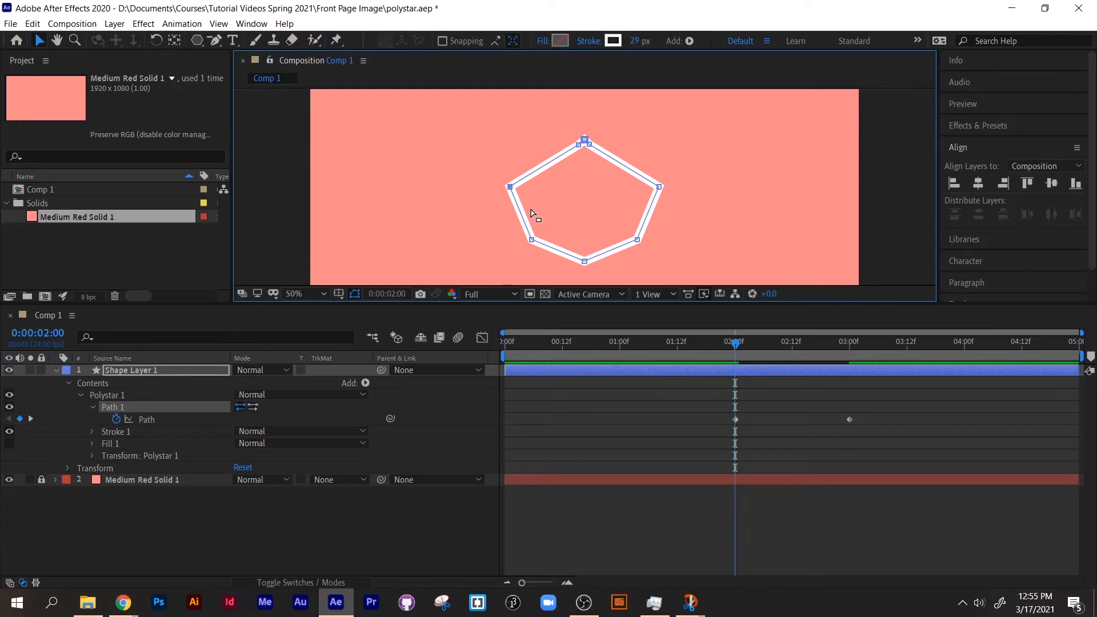
drag(510, 188, 522, 189)
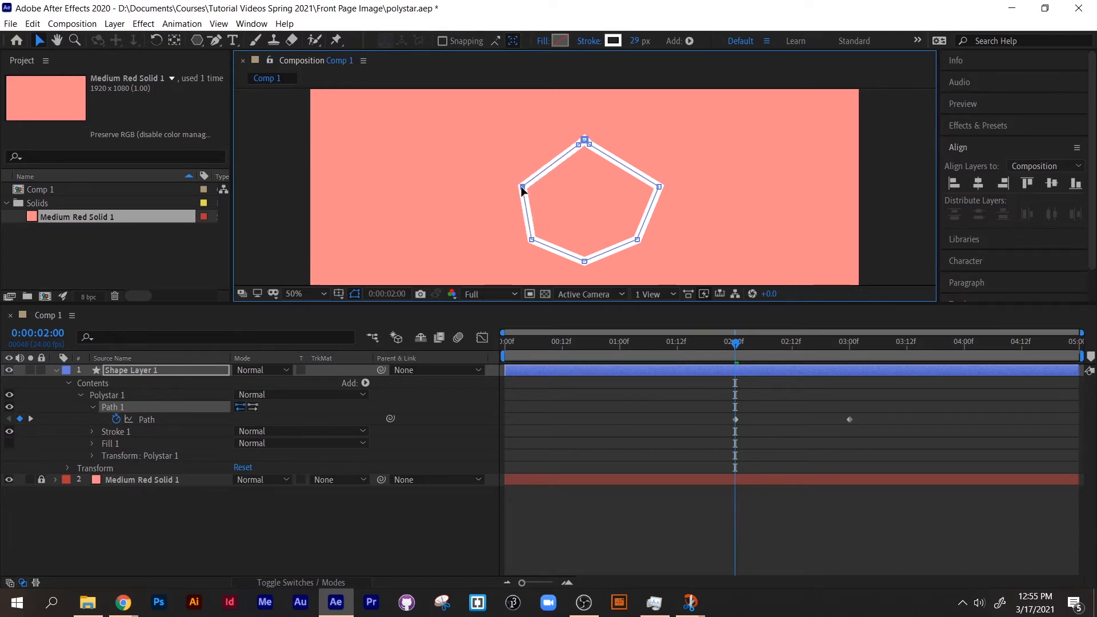
drag(659, 187, 645, 182)
key(ctrl+z)
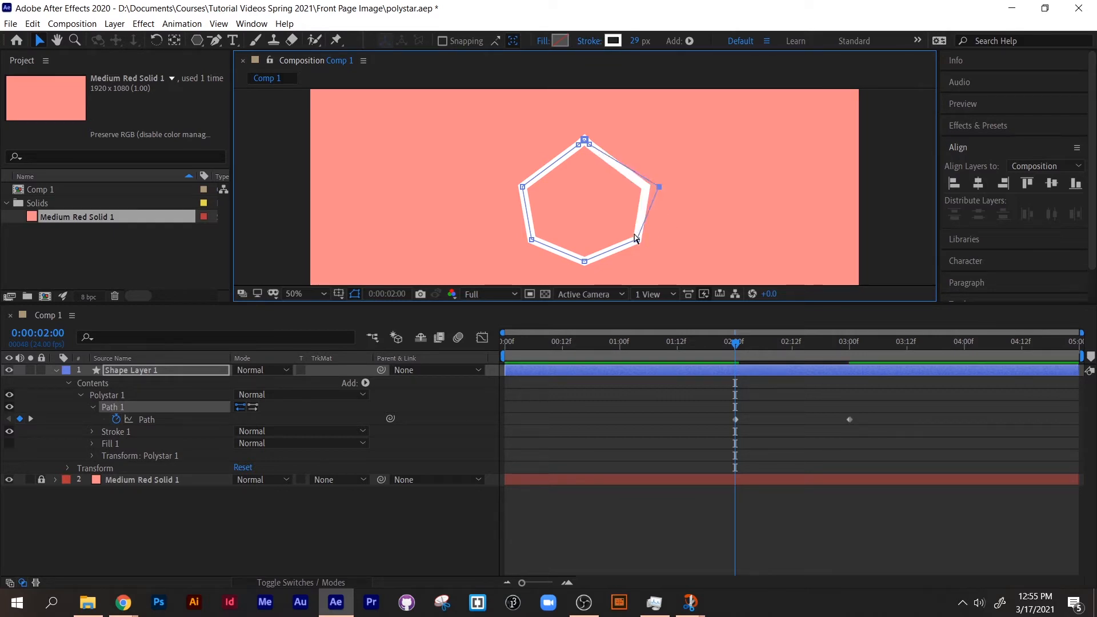
key(ctrl+z)
key(ctrl+z)
key(ctrl+z)
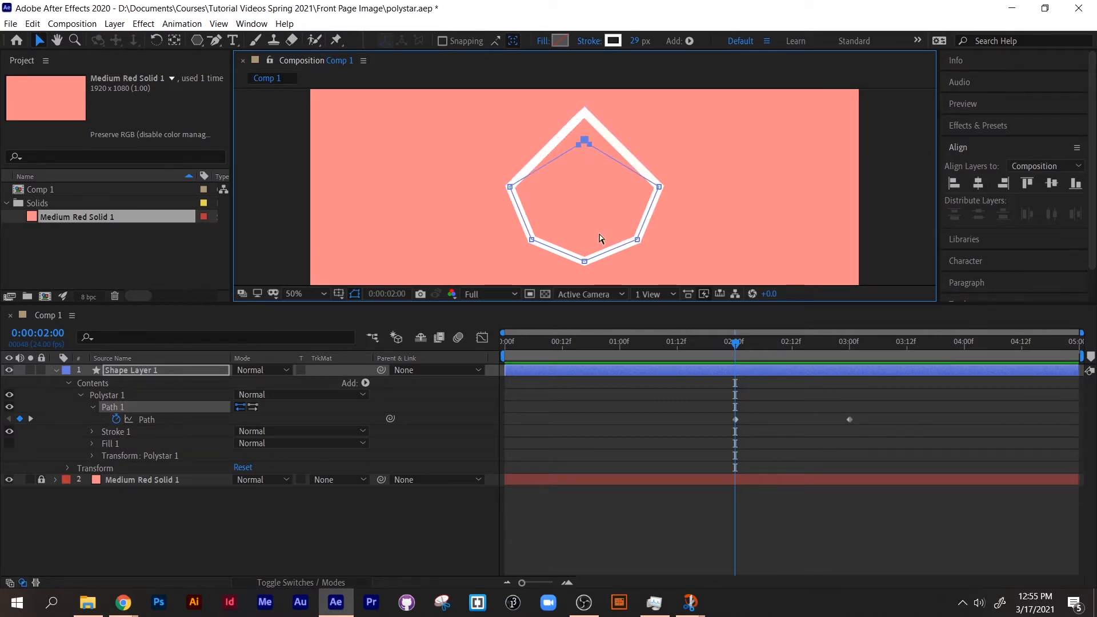
At 0:00:02:00, nudge the path's leftmost and rightmost vertices inward by the same amount, two large increments each
click(512, 187)
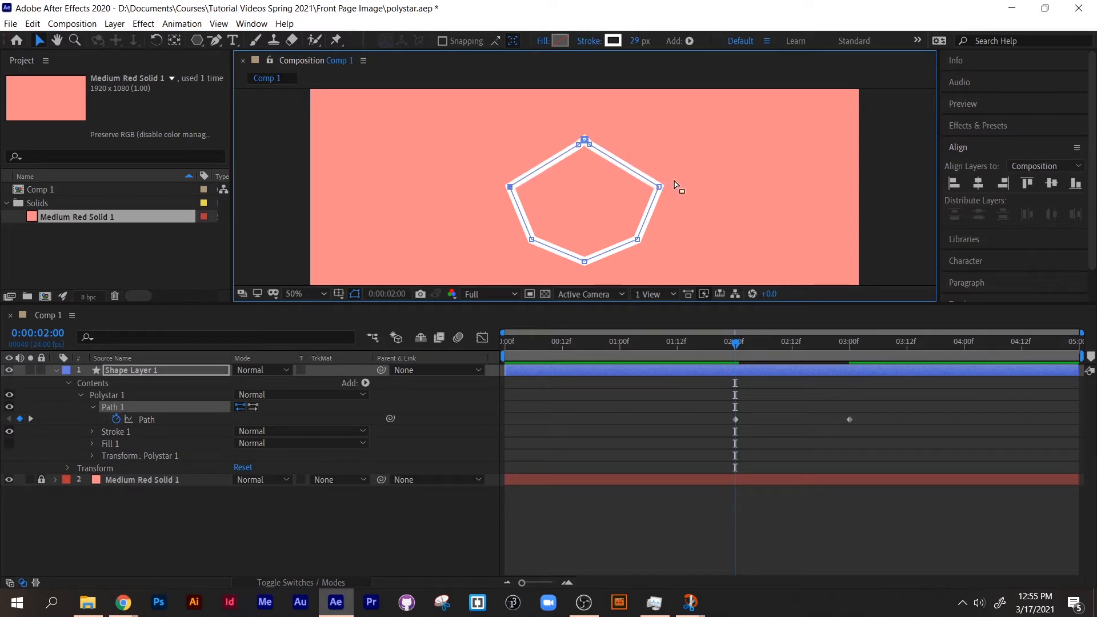
key(shift+Right)
key(shift+Right)
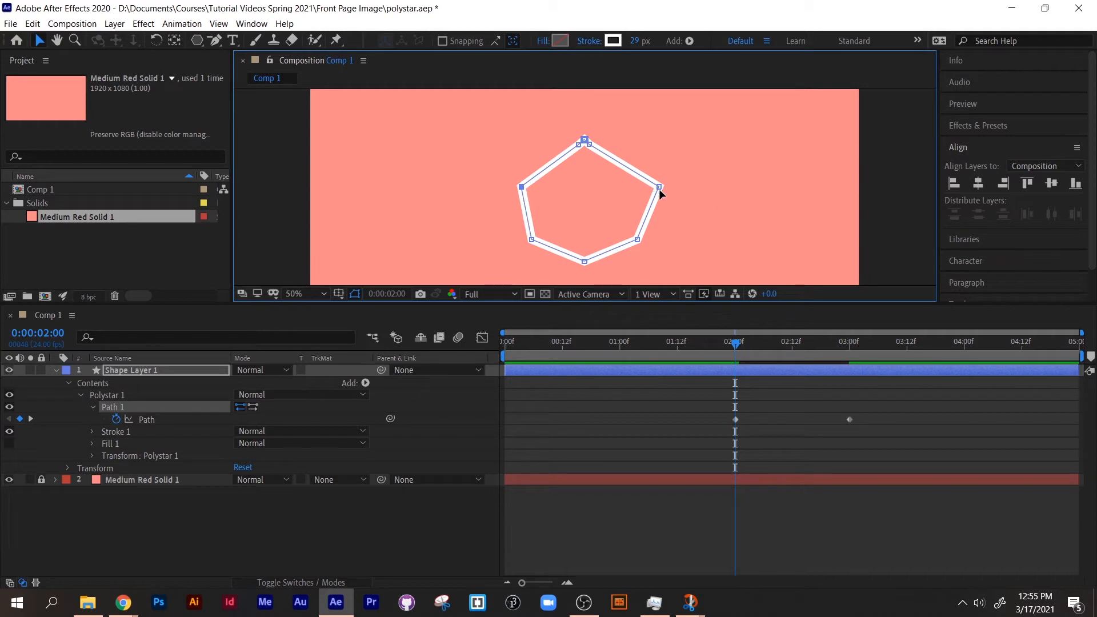
click(660, 188)
key(shift+Left)
key(shift+Left)
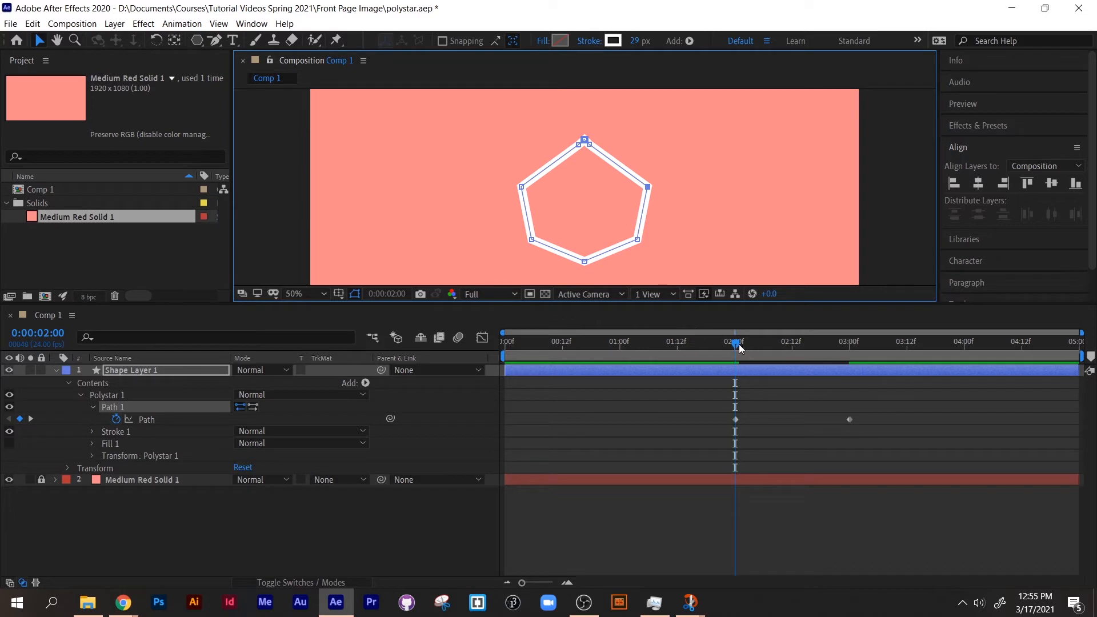
At 0:00:01:00, reshape the path by moving its left and right side vertices up beside the top vertices
drag(709, 344, 623, 354)
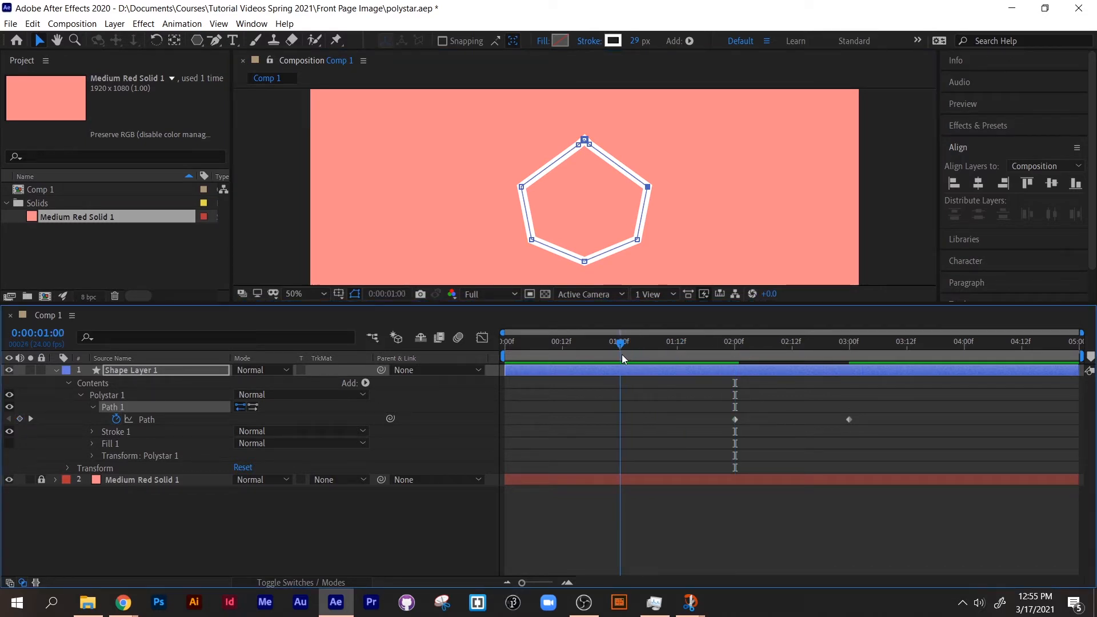
click(522, 187)
drag(523, 190, 575, 149)
drag(647, 187, 595, 151)
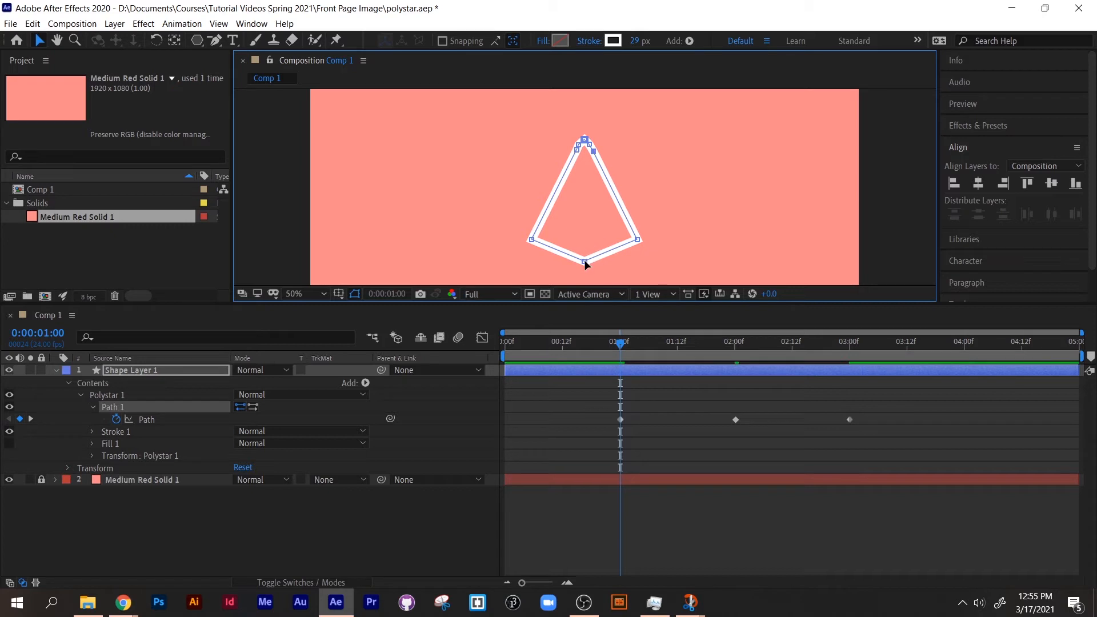
Form a short triangle by raising the bottom vertex level with the lower corners and lowering the group of apex vertices
drag(585, 261, 585, 255)
drag(584, 249, 582, 240)
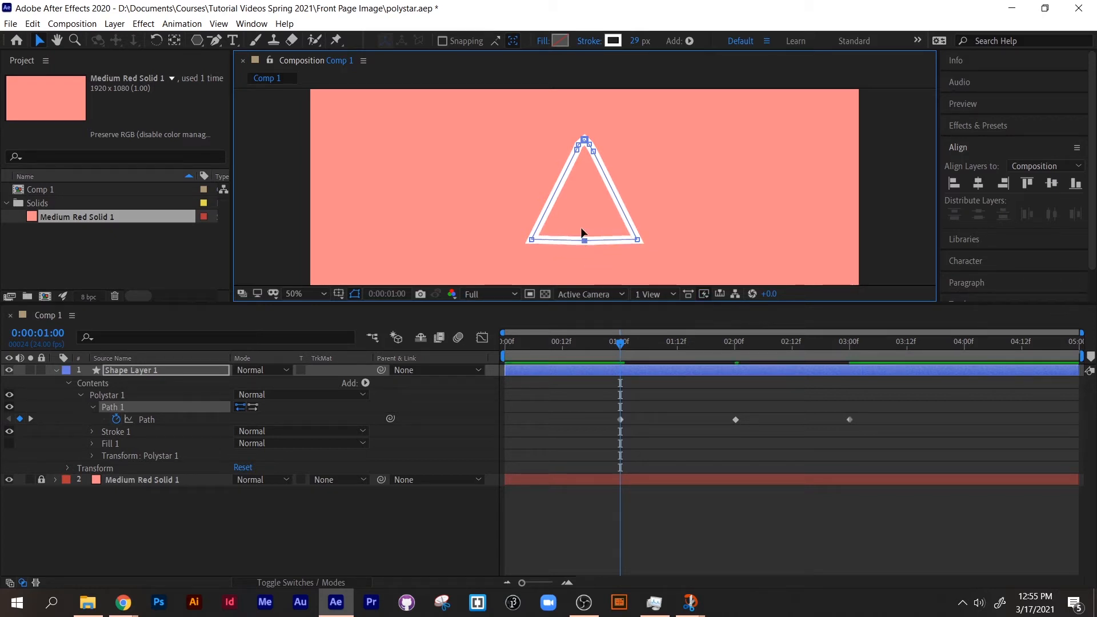
drag(559, 133, 611, 172)
drag(559, 120, 585, 181)
drag(582, 240, 581, 238)
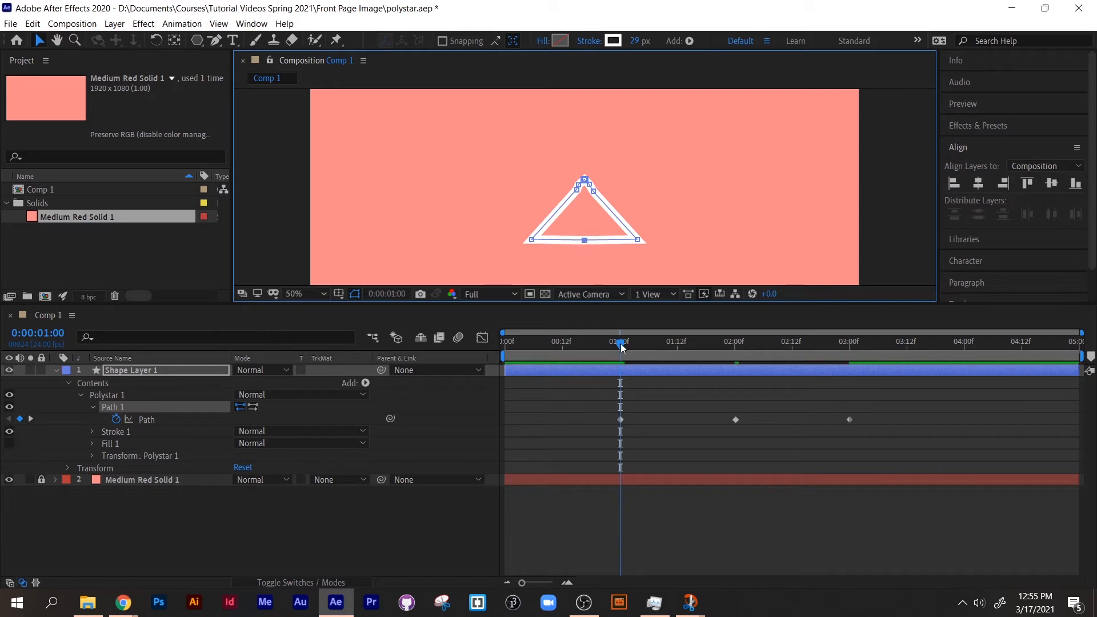
Preview the morph animation from the start of the composition
drag(622, 348, 486, 350)
key(space)
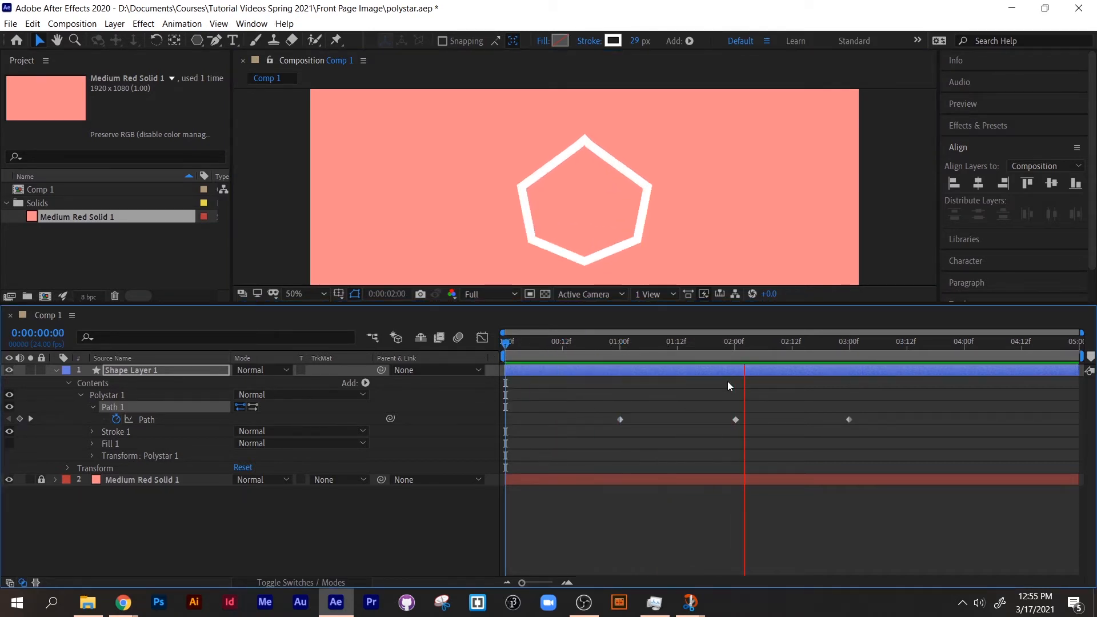
key(space)
At 0:00:01:00, reposition the two outer vertices near the triangle's apex to straighten its left and right sides
mouse_move(623, 344)
mouse_down()
mouse_move(600, 346)
mouse_move(615, 355)
mouse_move(578, 354)
mouse_move(620, 357)
mouse_up()
scroll(652, 229, up, 6)
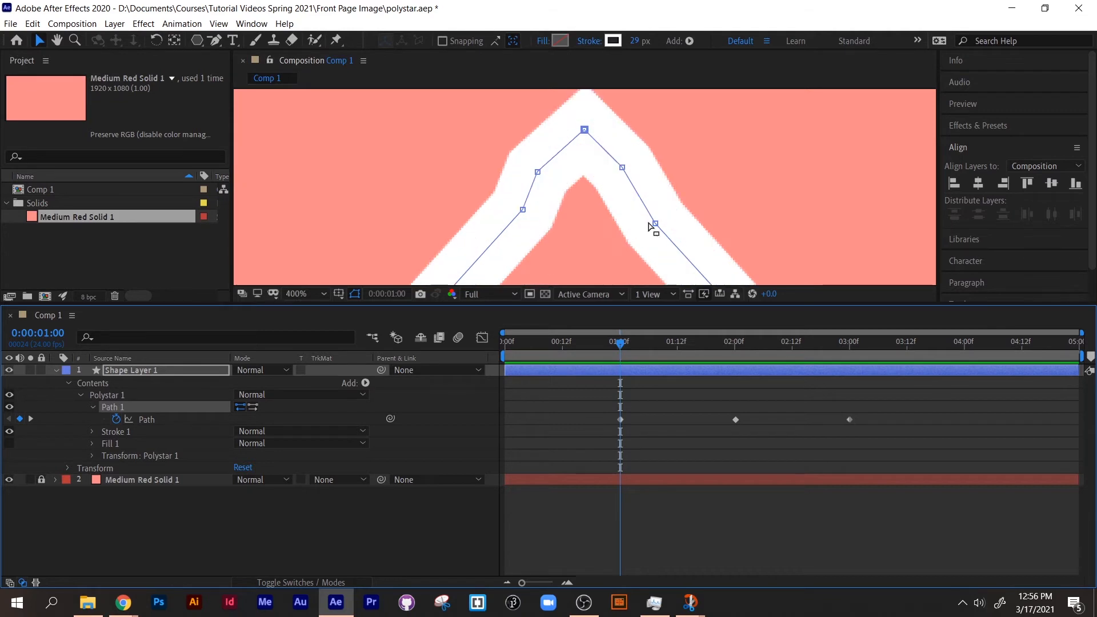
drag(524, 210, 512, 200)
drag(655, 224, 649, 205)
Show the rulers, add two horizontal guides below the apex, and align the vertex pairs on both sides to them
key(ctrl+r)
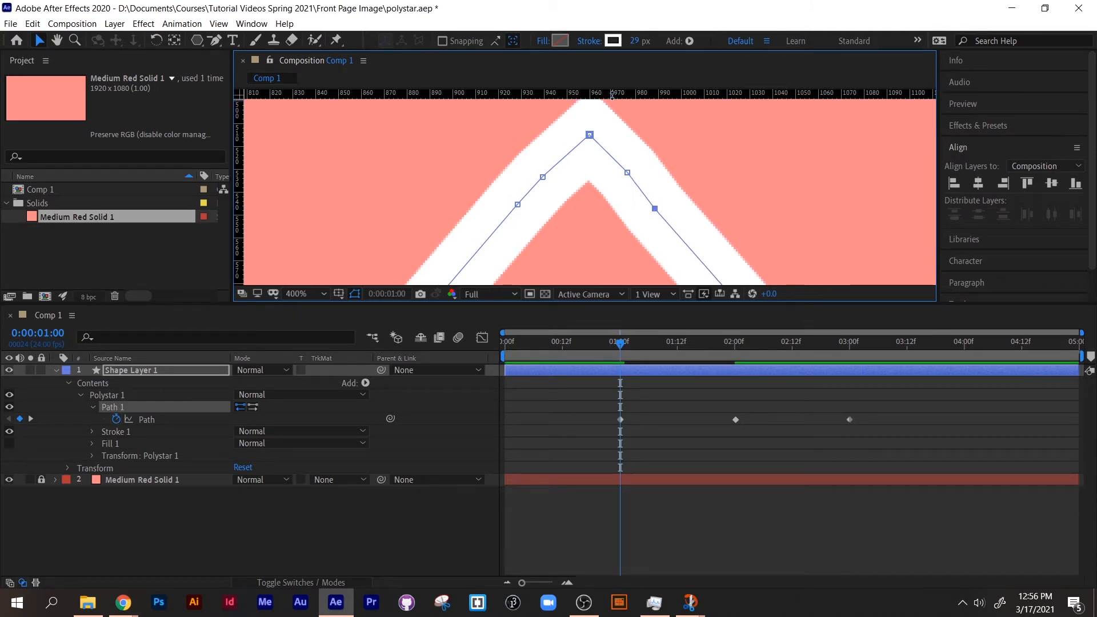
drag(611, 94, 624, 176)
drag(640, 94, 630, 177)
drag(543, 177, 517, 204)
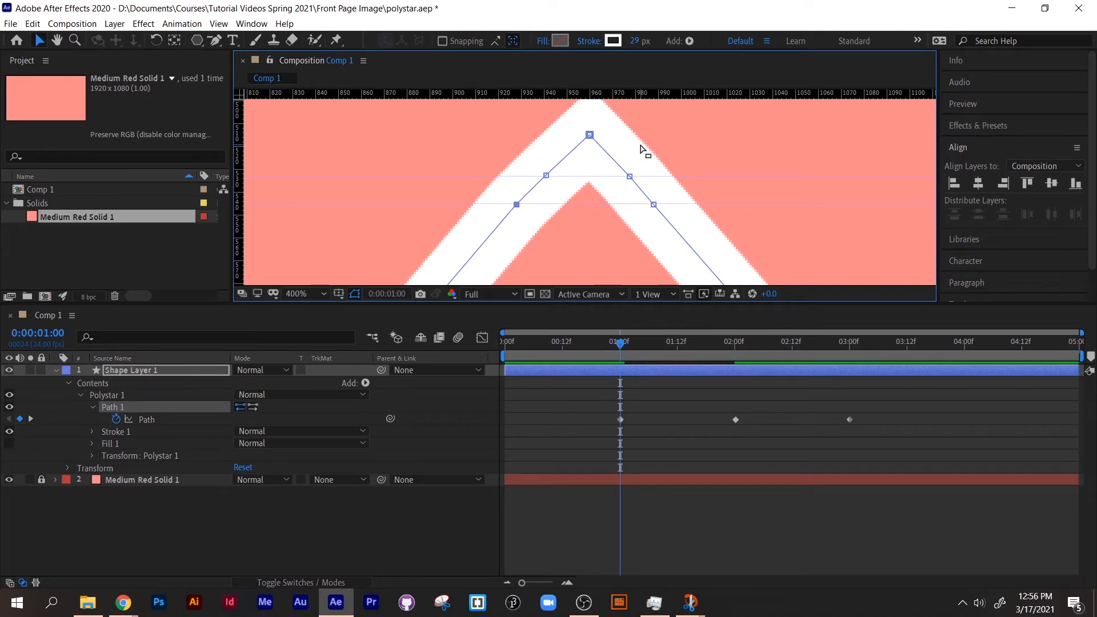
Hide the rulers and the guides in the composition view
key(ctrl+r)
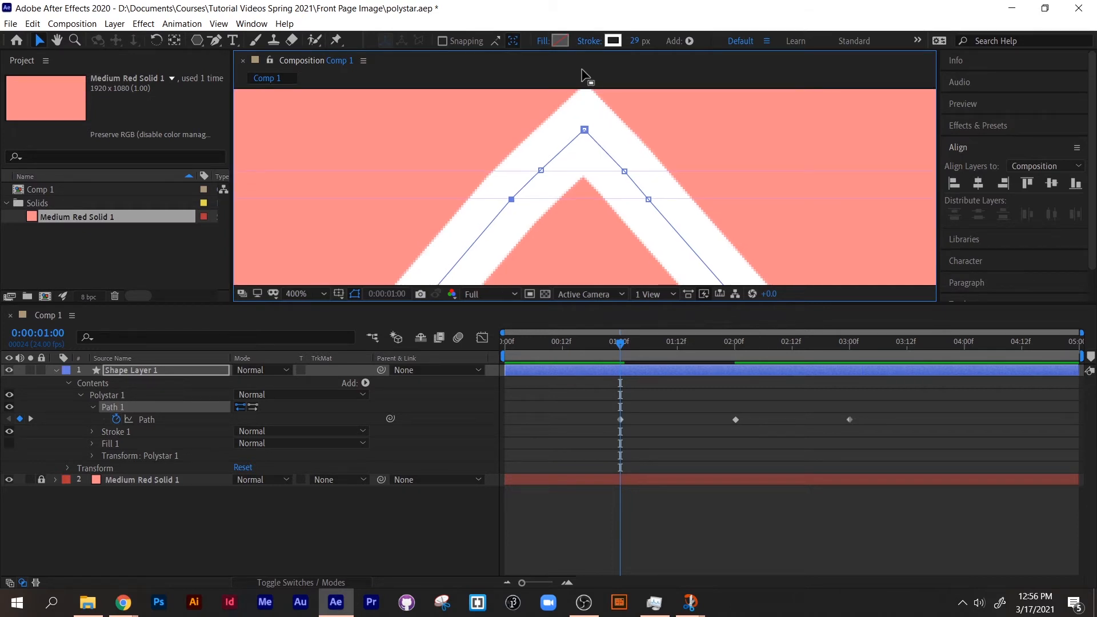
click(218, 24)
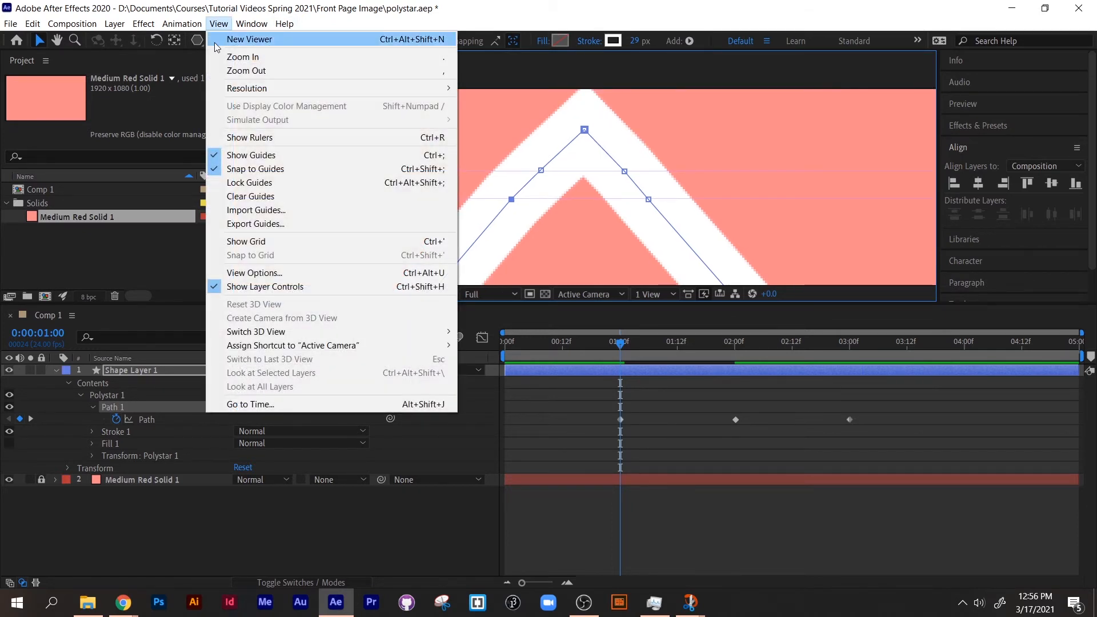
click(262, 162)
Preview the refined morph from about 0:00:00:18 with the whole composition in view
scroll(625, 180, down, 5)
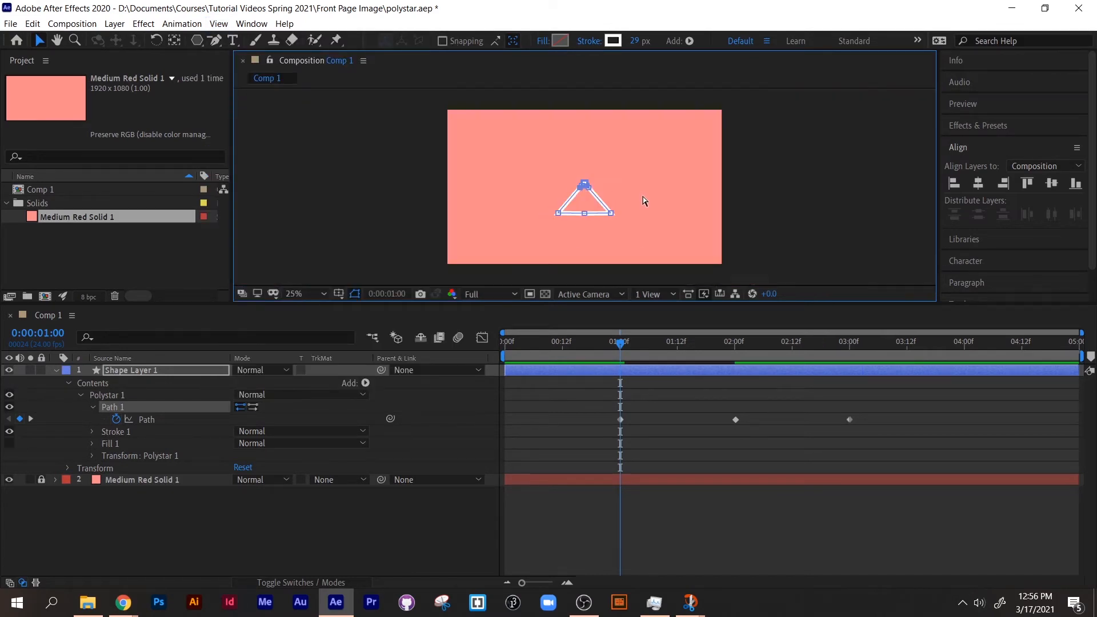
mouse_move(640, 195)
mouse_down()
mouse_move(637, 178)
mouse_move(641, 210)
mouse_up()
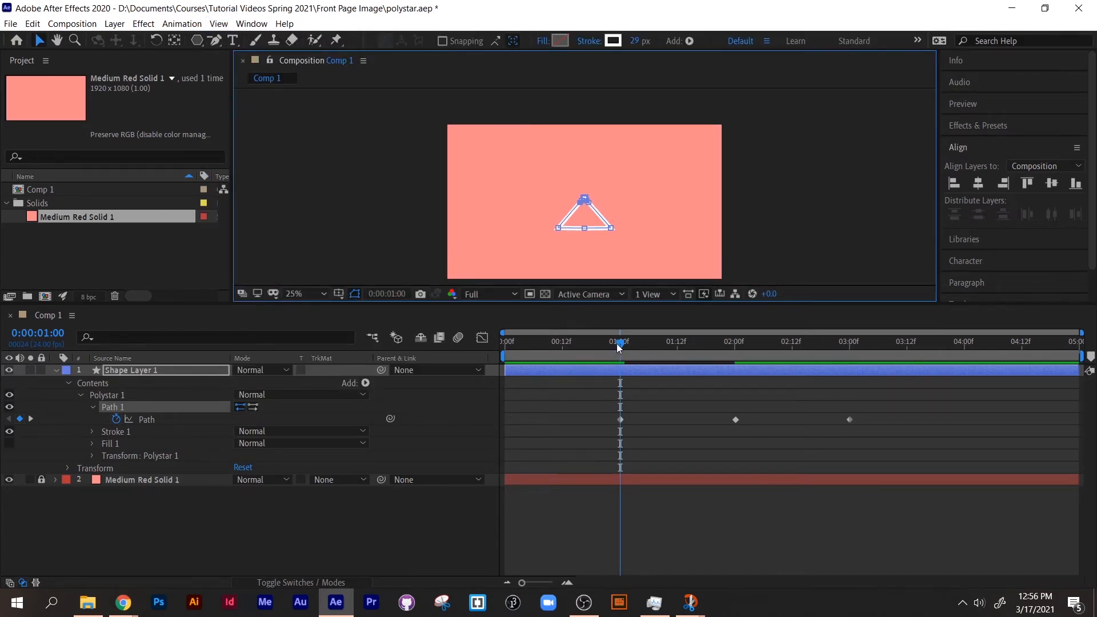
drag(620, 344, 605, 345)
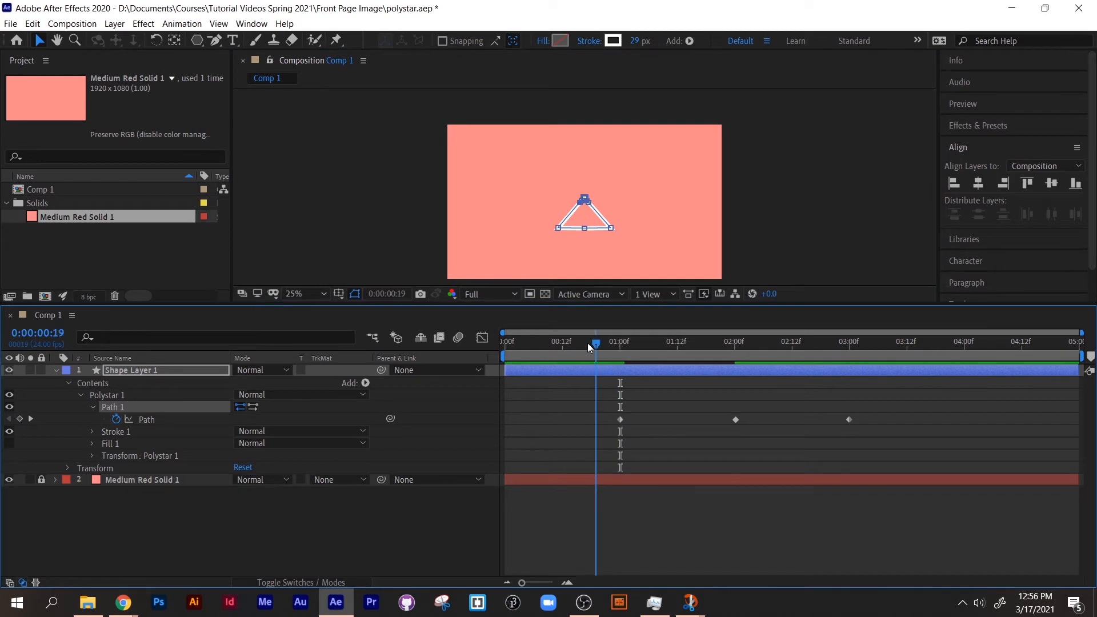
click(587, 342)
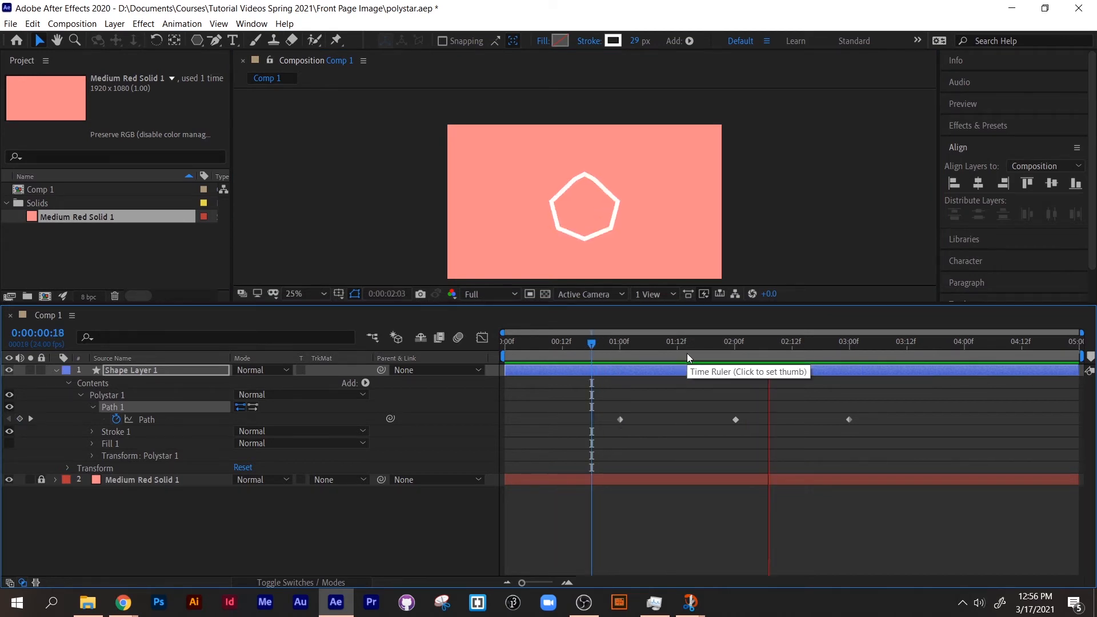
key(space)
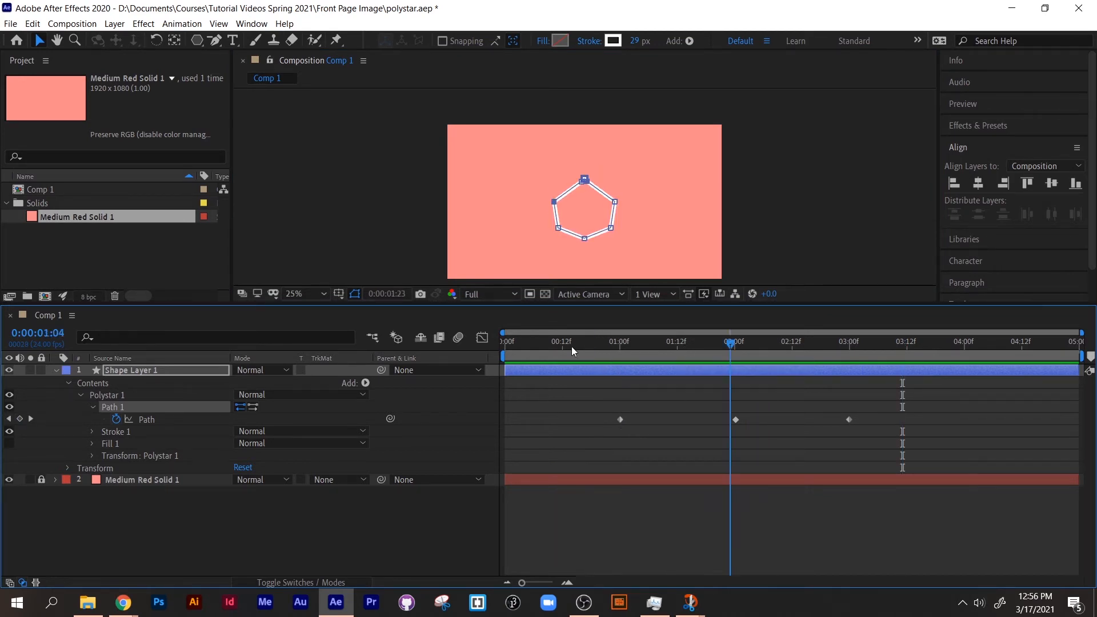
At 0:00:00:00, select the triangle's apex vertices and lower them to its base, collapsing the shape toward a horizontal line
key(Home)
key(slash)
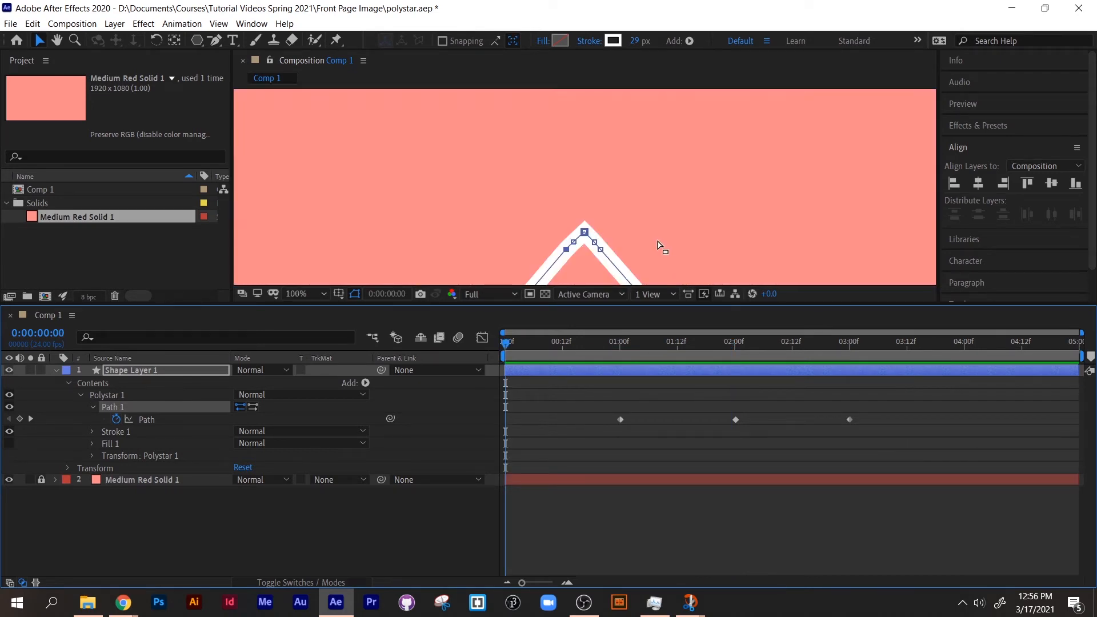
drag(657, 242, 643, 157)
drag(503, 131, 587, 176)
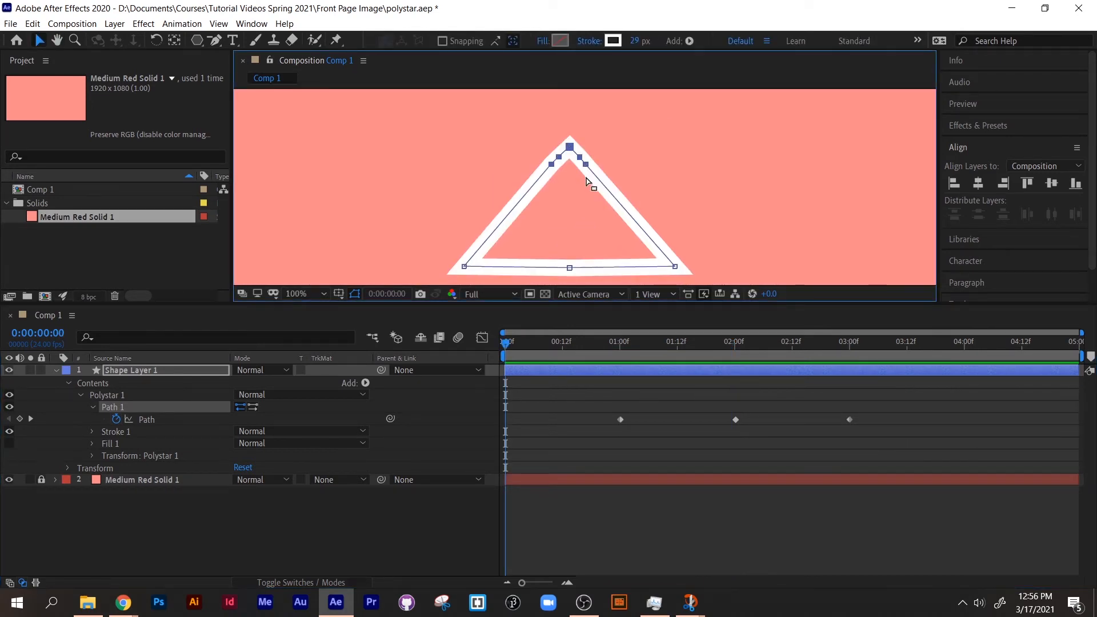
click(146, 419)
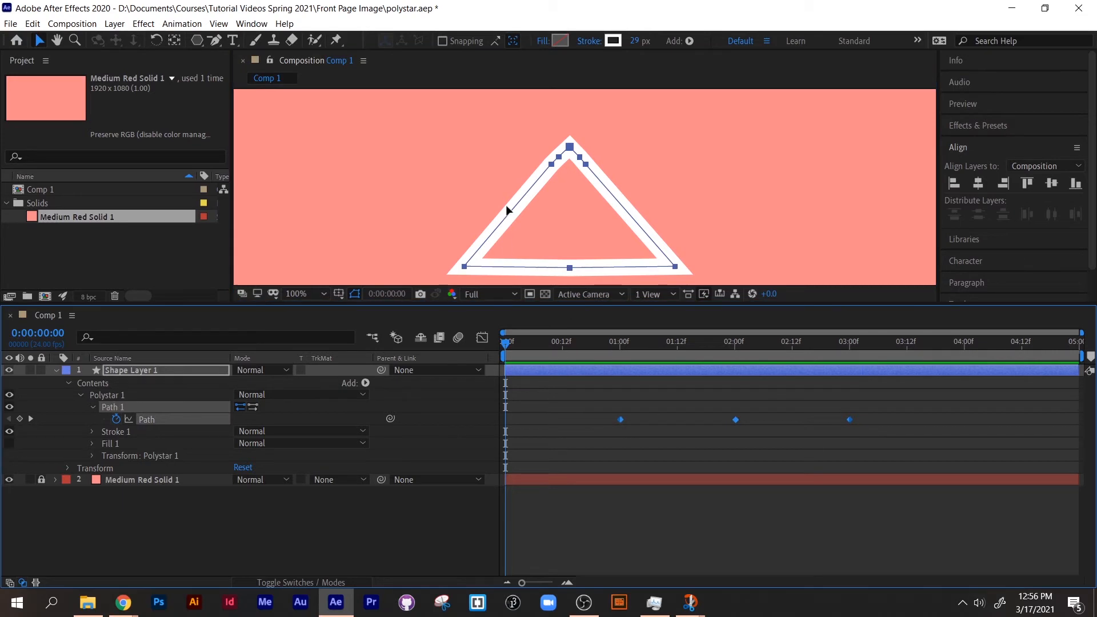
drag(570, 147, 584, 46)
Flatten the remaining bump at 0:00:00:00 by moving the side vertices and the stacked top vertices down onto the base line
scroll(607, 243, up, 2)
key(space)
drag(606, 151, 614, 79)
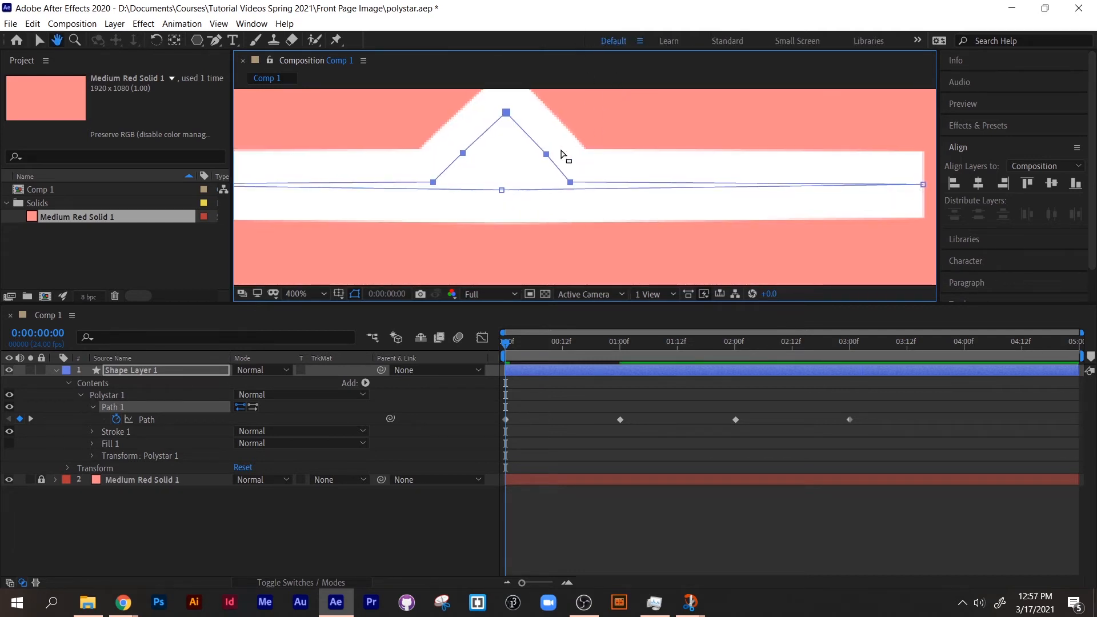
click(541, 156)
click(545, 155)
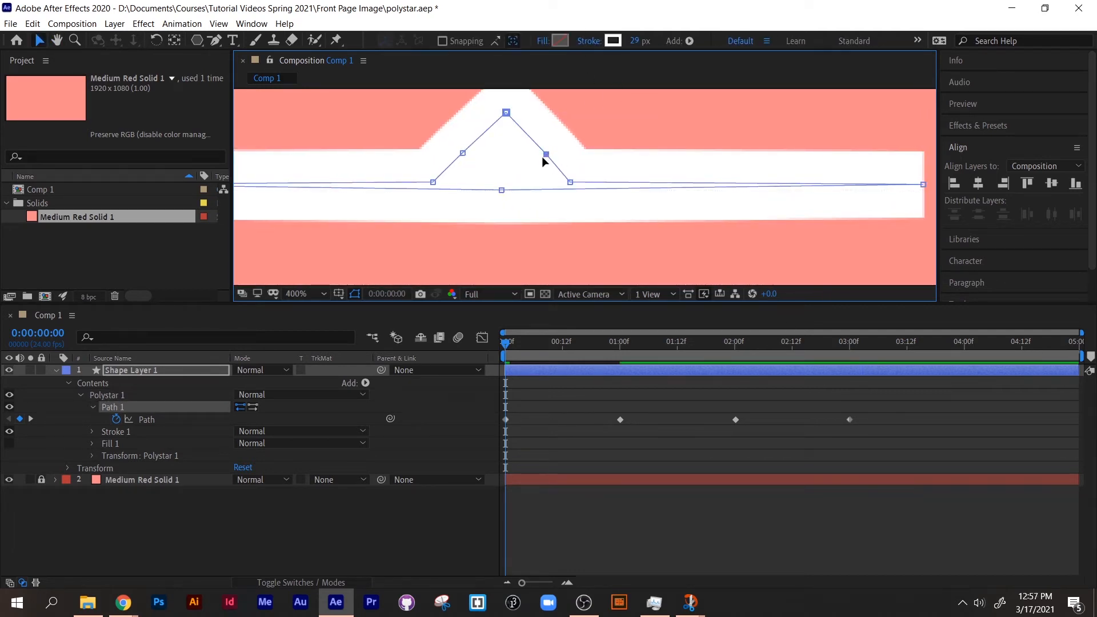
shift+click(463, 153)
drag(544, 156, 570, 185)
drag(434, 183, 464, 189)
drag(546, 184, 544, 193)
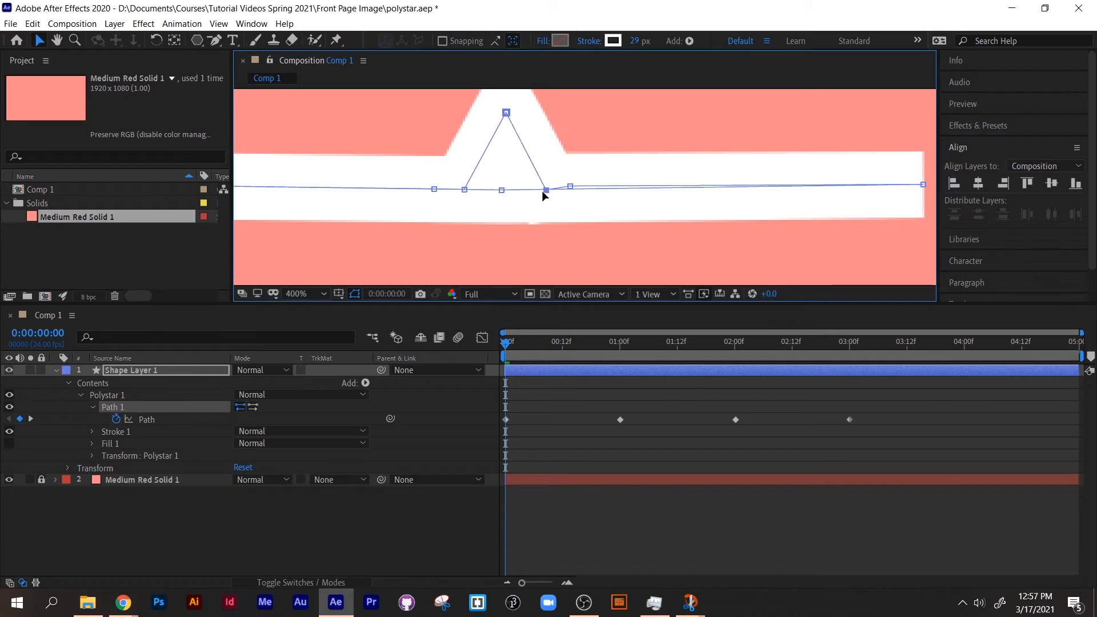
drag(508, 114, 505, 191)
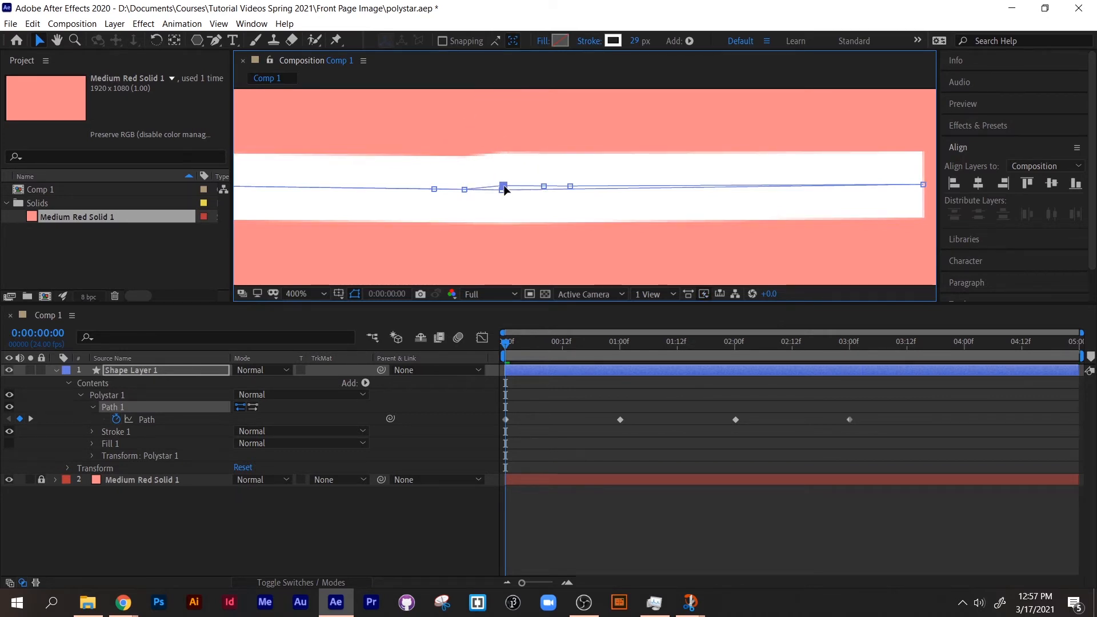
Shorten the flat line at 0:00:00:00 by moving its left and right end vertices inward, close to the central vertices
key(comma)
key(comma)
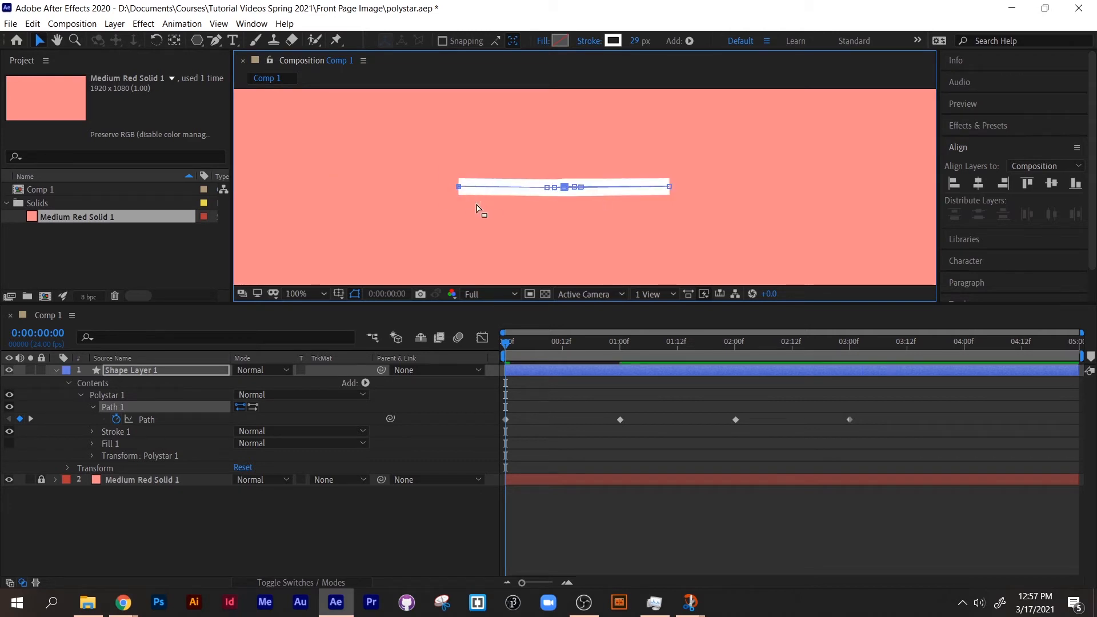
drag(459, 188, 537, 193)
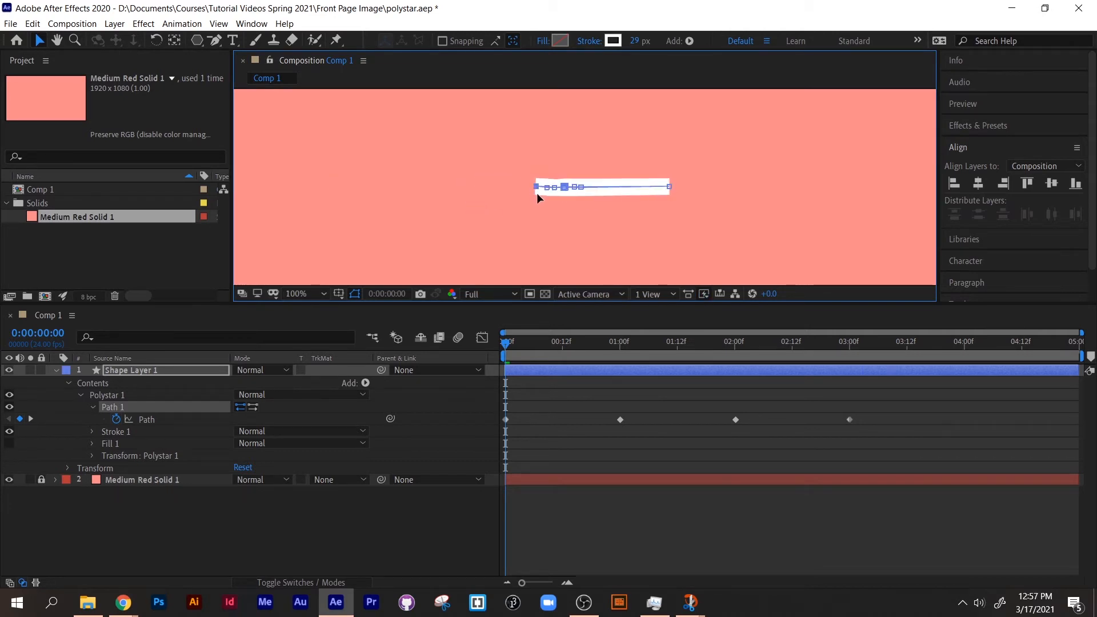
drag(667, 187, 591, 193)
Preview the morph growing from the shortened line, with the whole composition in view
key(space)
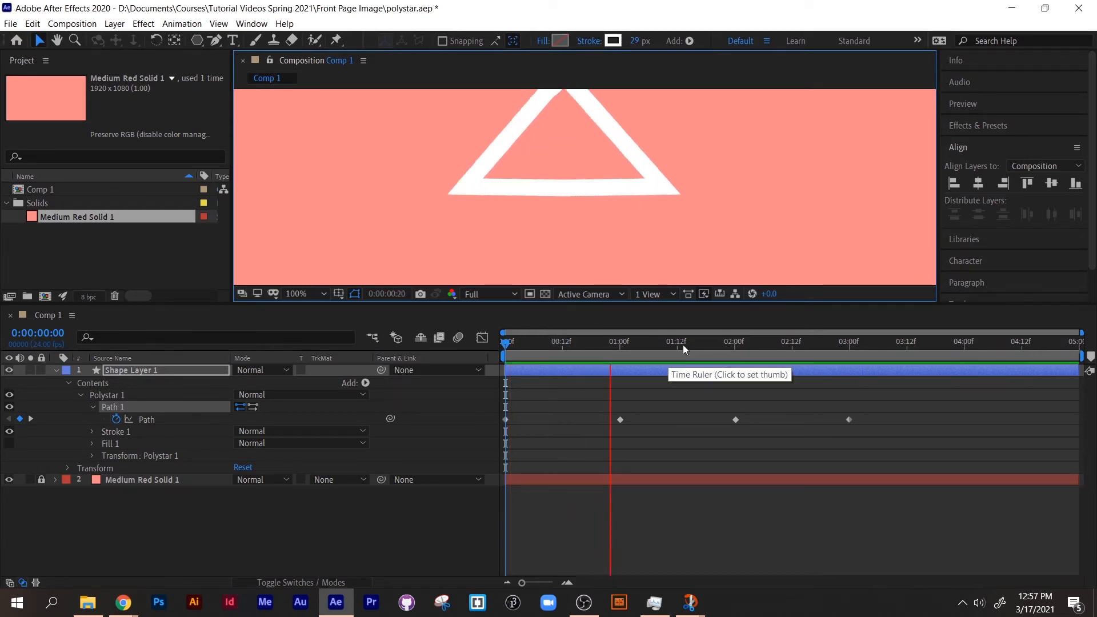
key(comma)
key(comma)
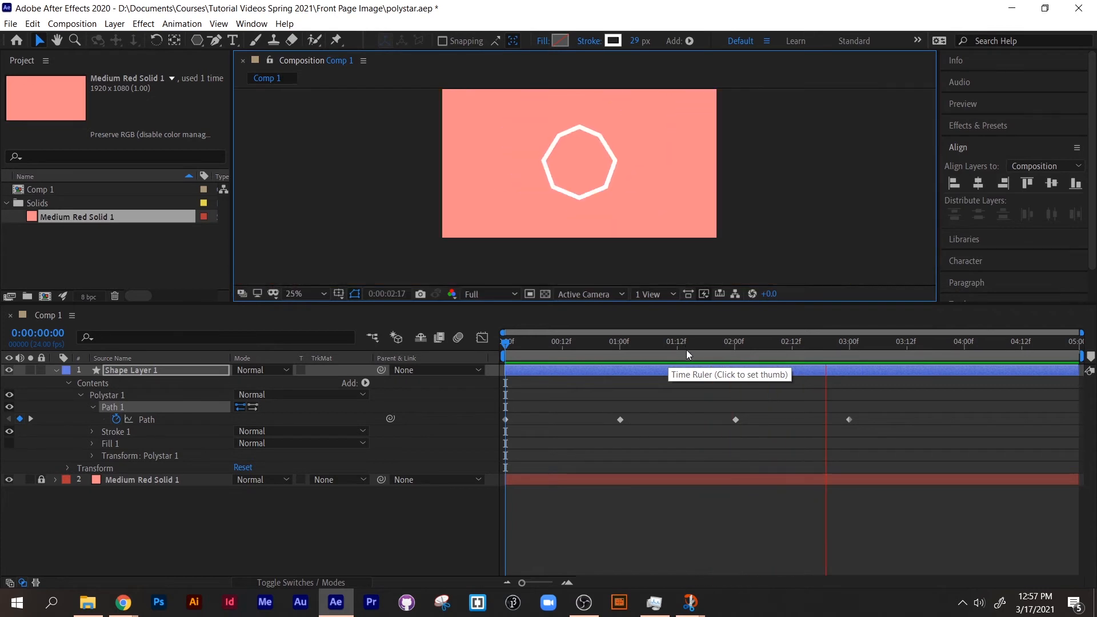
key(space)
End the work area at 0:00:03:12 and preview the morph within it
drag(883, 347, 908, 347)
key(n)
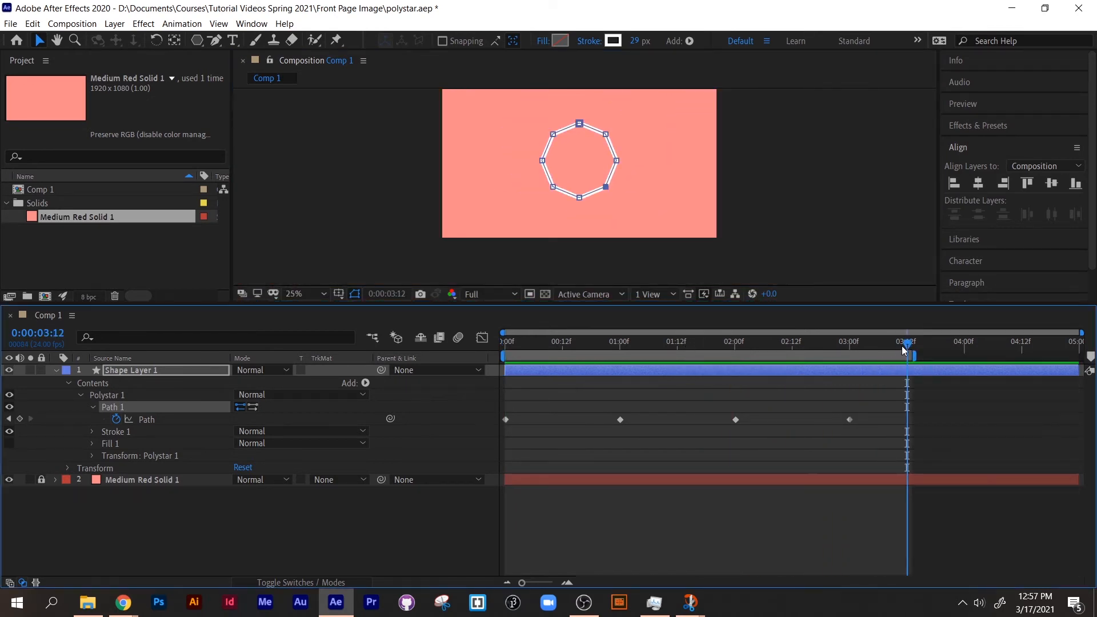
key(space)
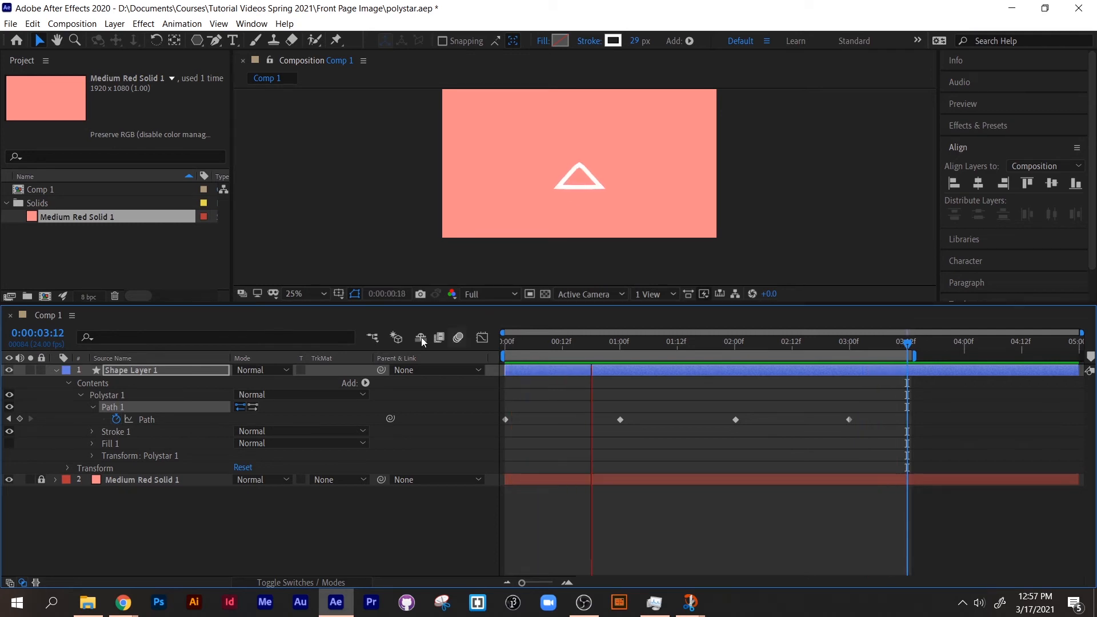
key(space)
Import test.jpg from Downloads as footage and place it between Shape Layer 1 and the red solid
click(65, 235)
key(ctrl+s)
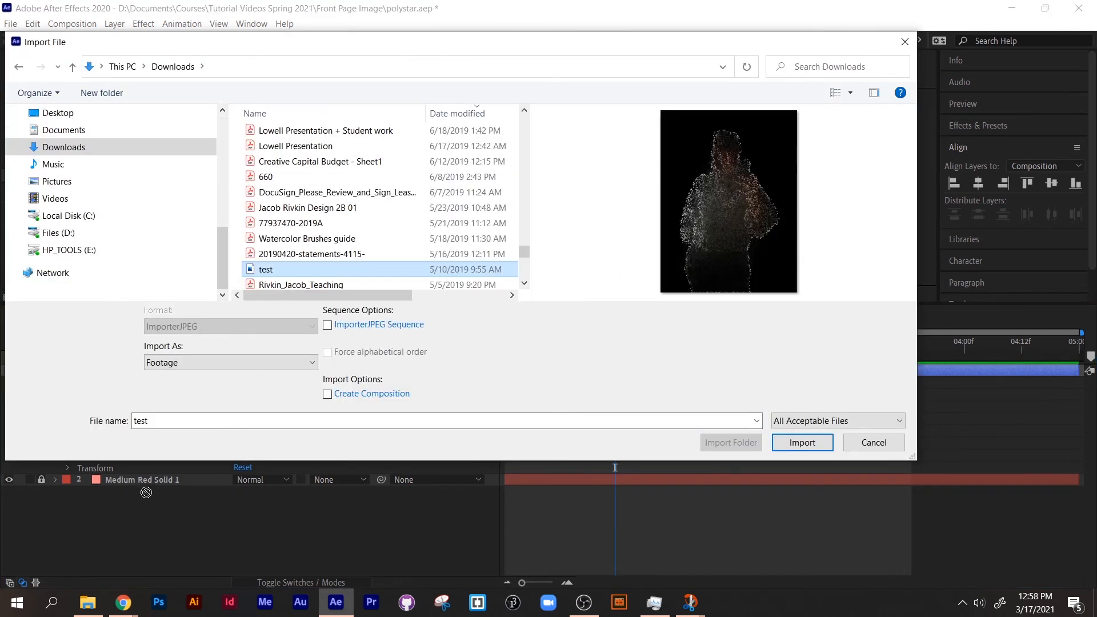
click(789, 440)
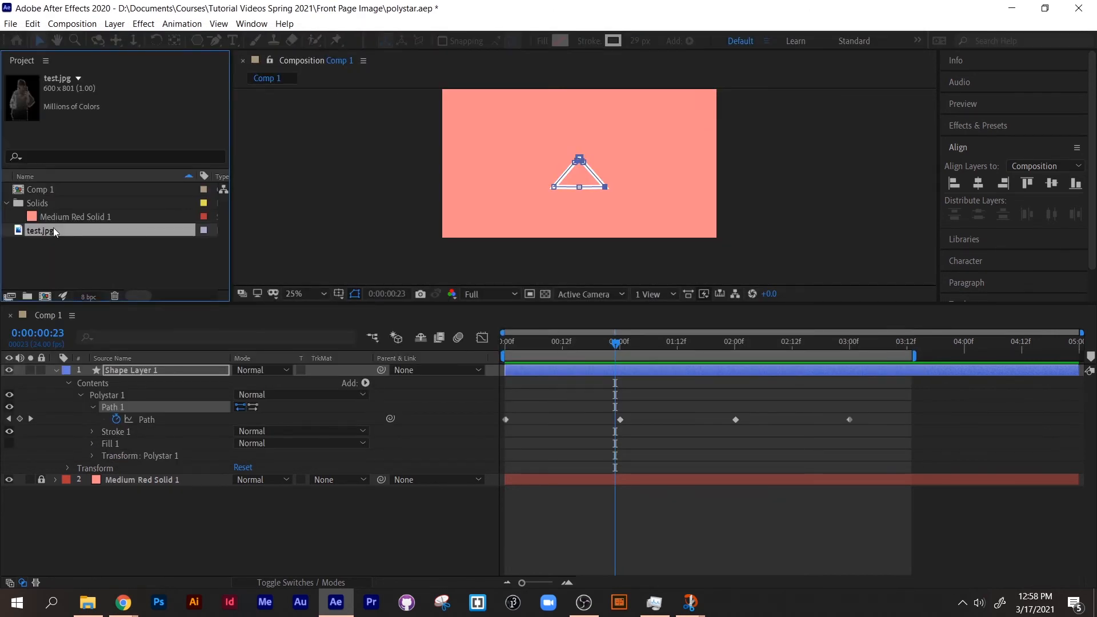
drag(53, 228, 109, 473)
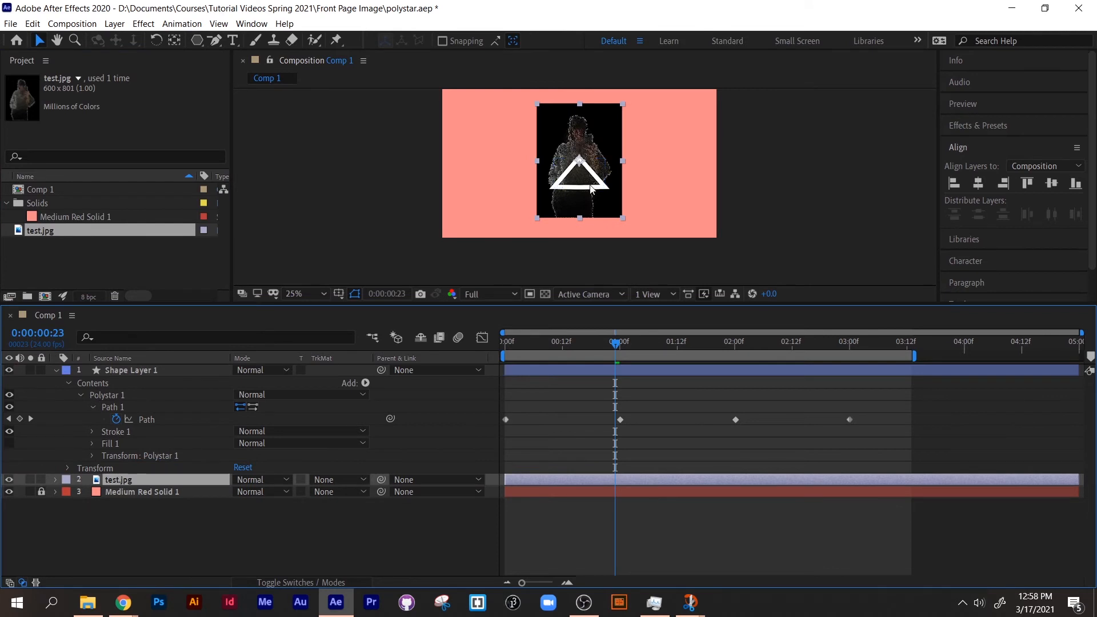
Position test.jpg slightly below the composition's centre so the figure's head and torso sit inside the octagon at 0:00:03:00
drag(596, 201, 597, 229)
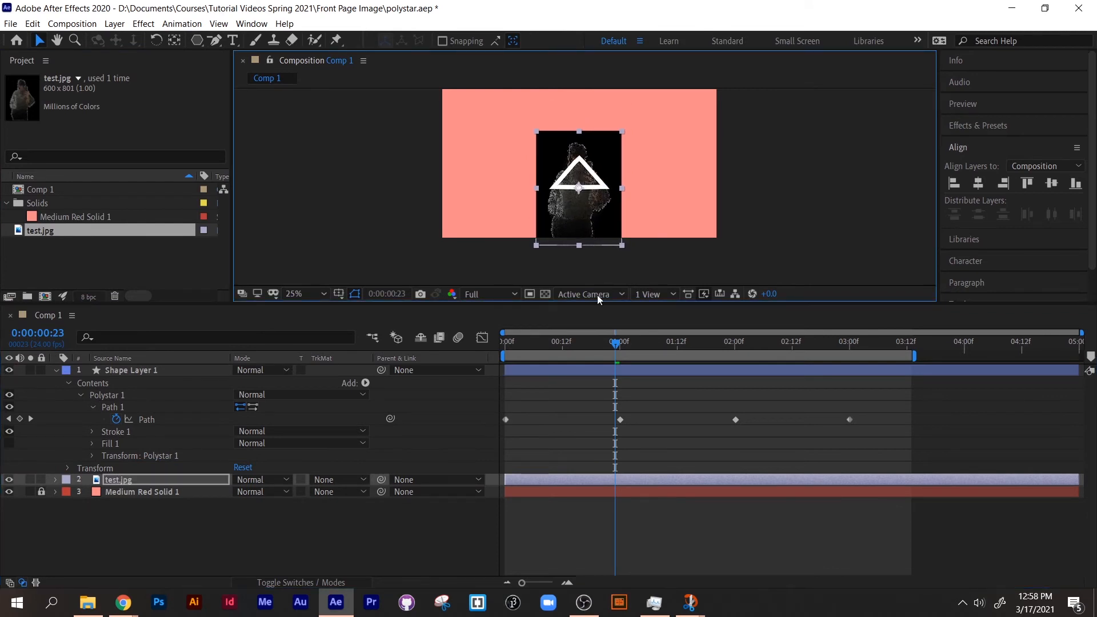
drag(615, 342, 848, 374)
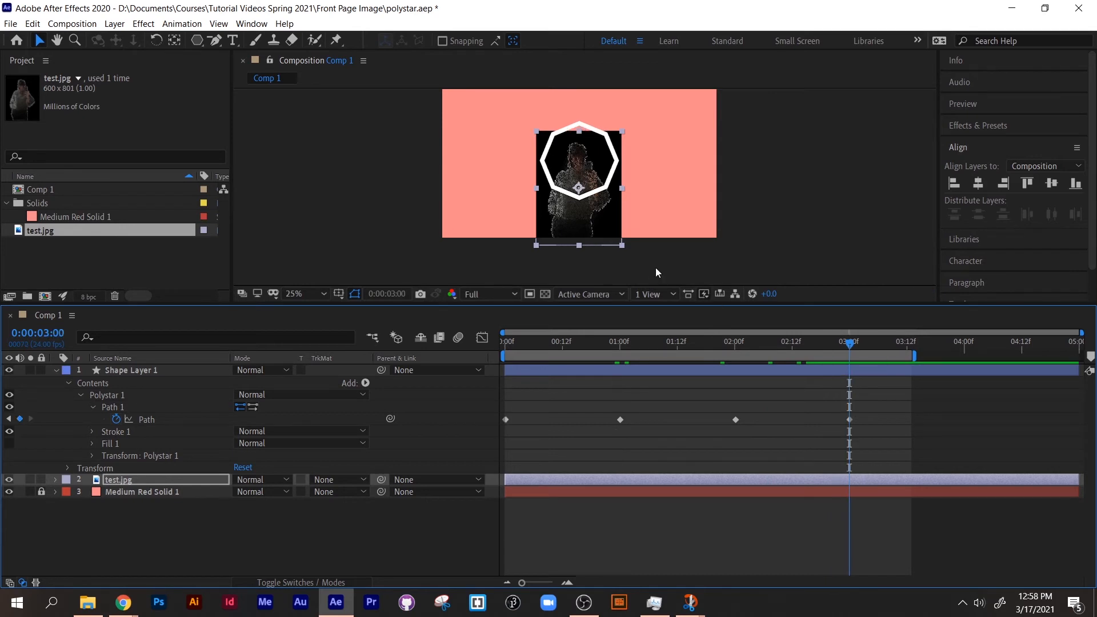
drag(598, 240, 600, 227)
Give Shape Layer 1 a solid red fill and set its stroke to None
click(522, 370)
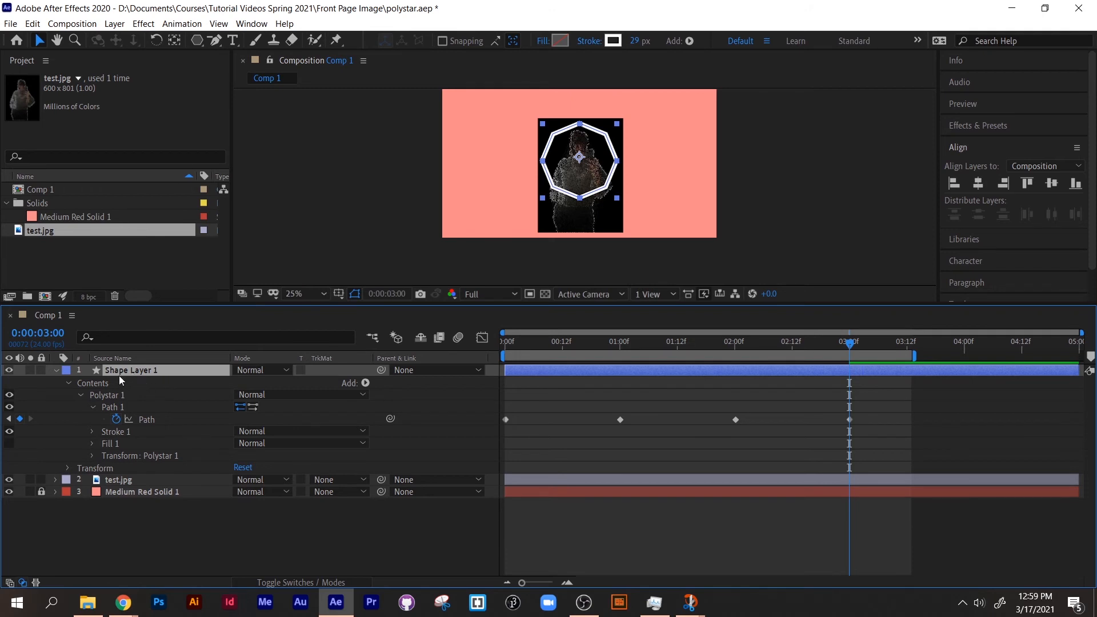
click(553, 43)
drag(161, 190, 237, 16)
click(318, 38)
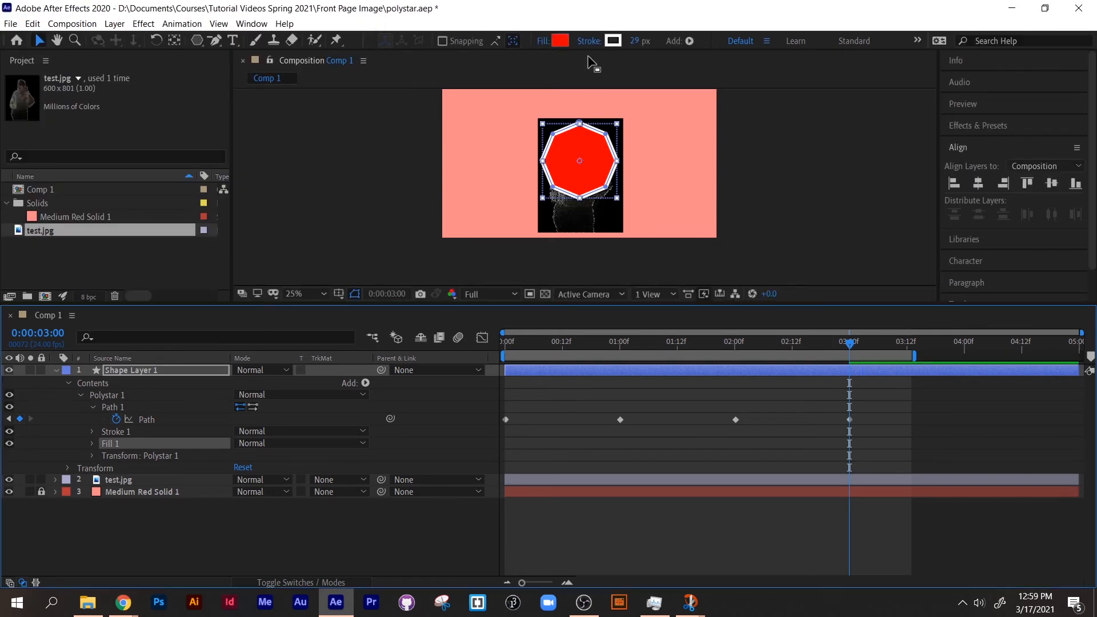
click(590, 42)
click(24, 40)
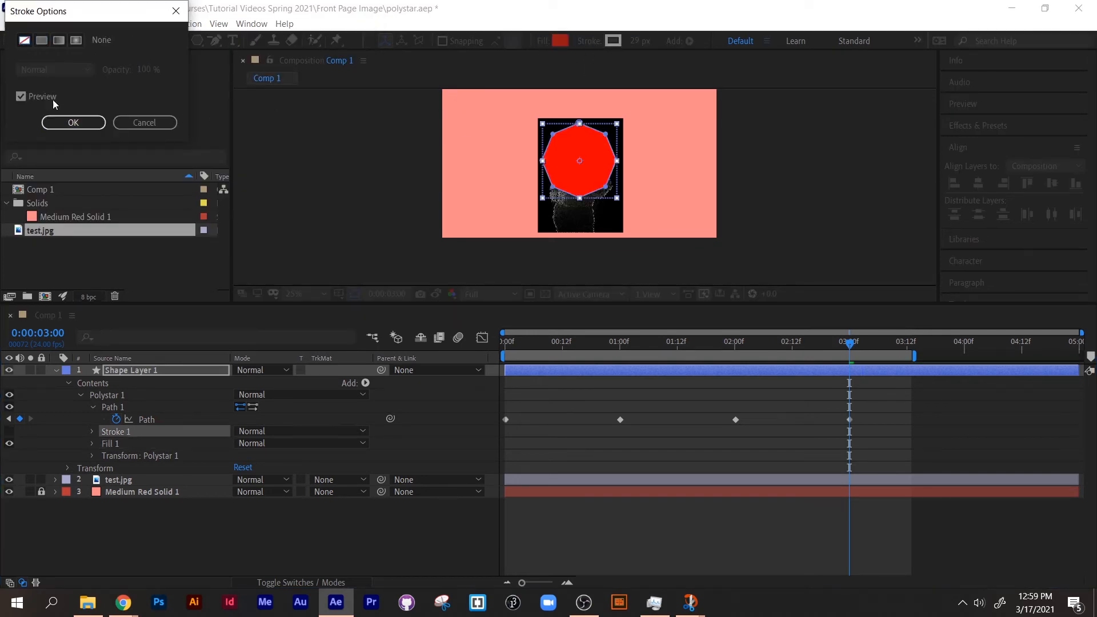
click(73, 122)
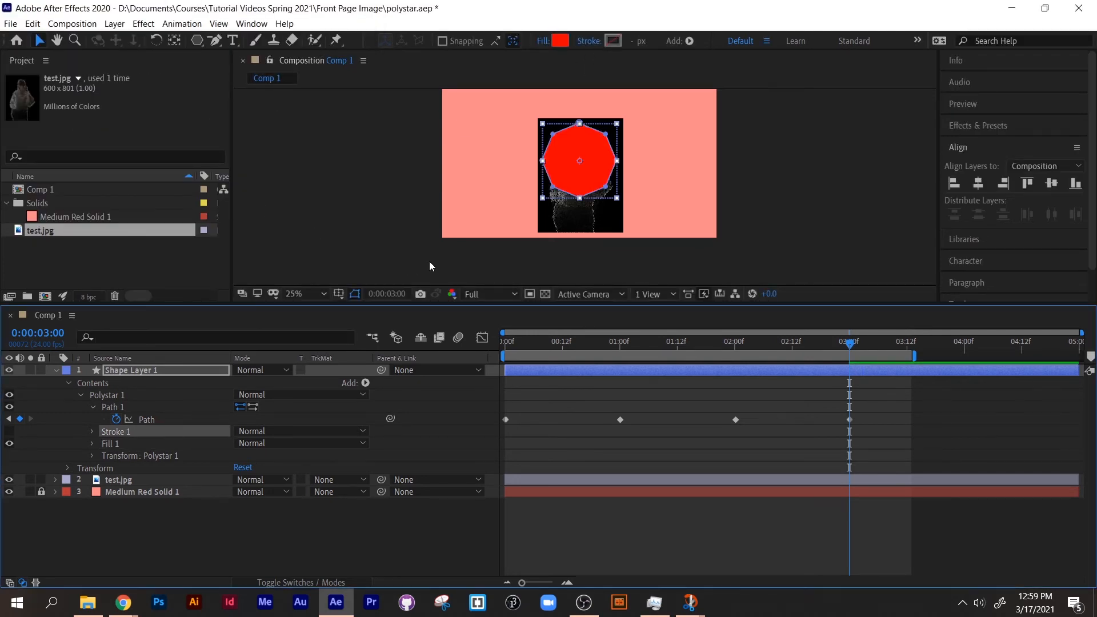
Set the track matte of test.jpg to Alpha Matte "Shape Layer 1"
click(289, 582)
click(289, 581)
click(323, 481)
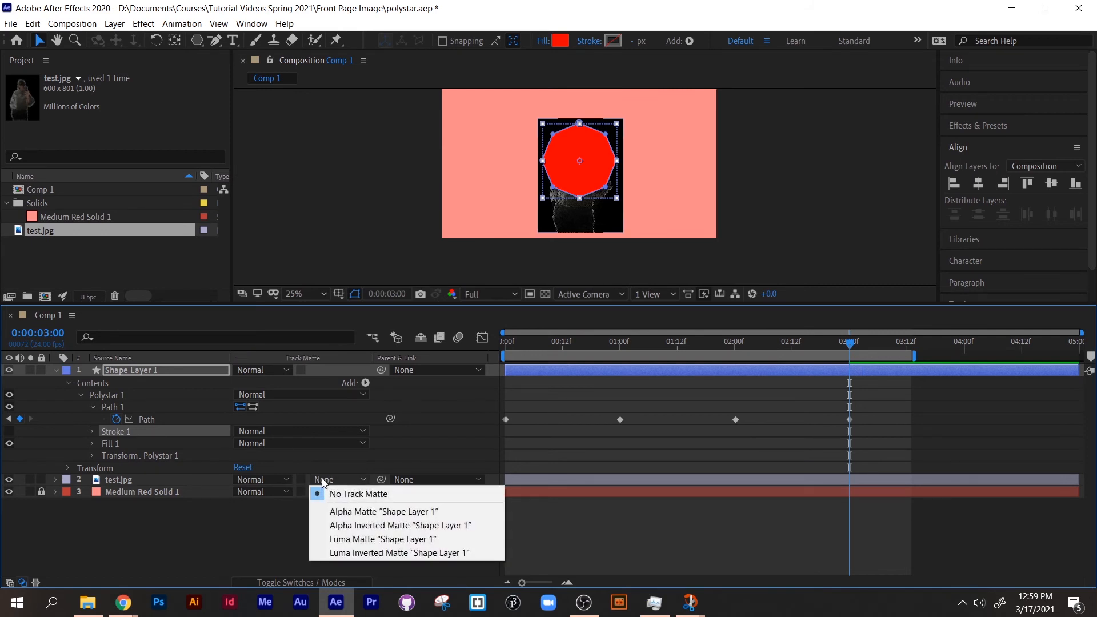
click(328, 513)
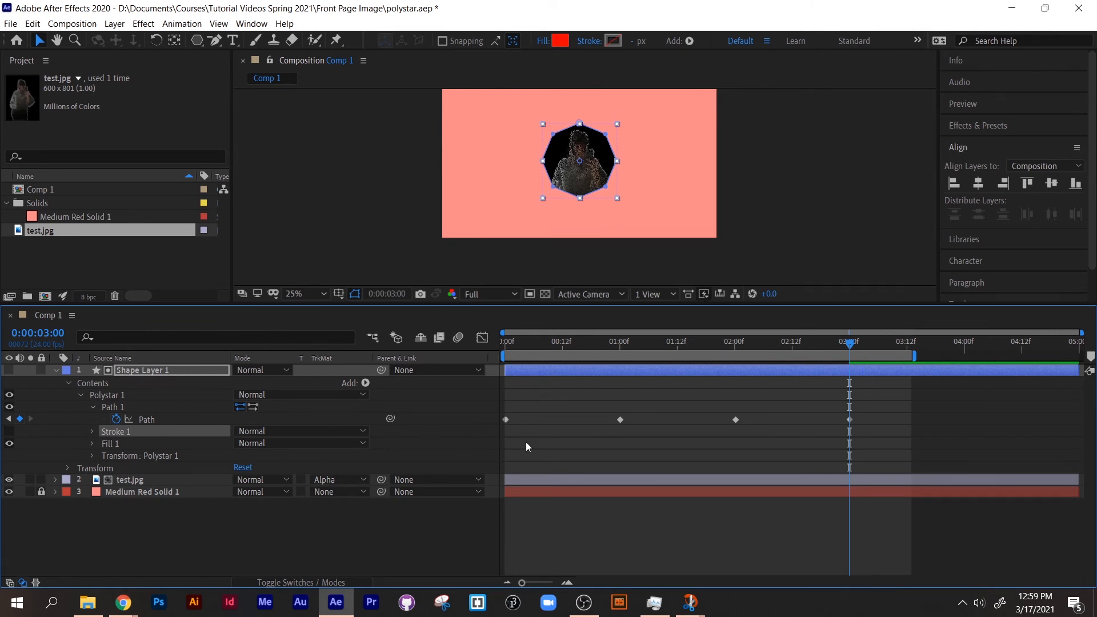
Preview the matted image morph from 0:00:00:00
mouse_move(844, 347)
mouse_down()
mouse_move(516, 364)
mouse_move(418, 383)
mouse_move(418, 394)
mouse_up()
click(416, 525)
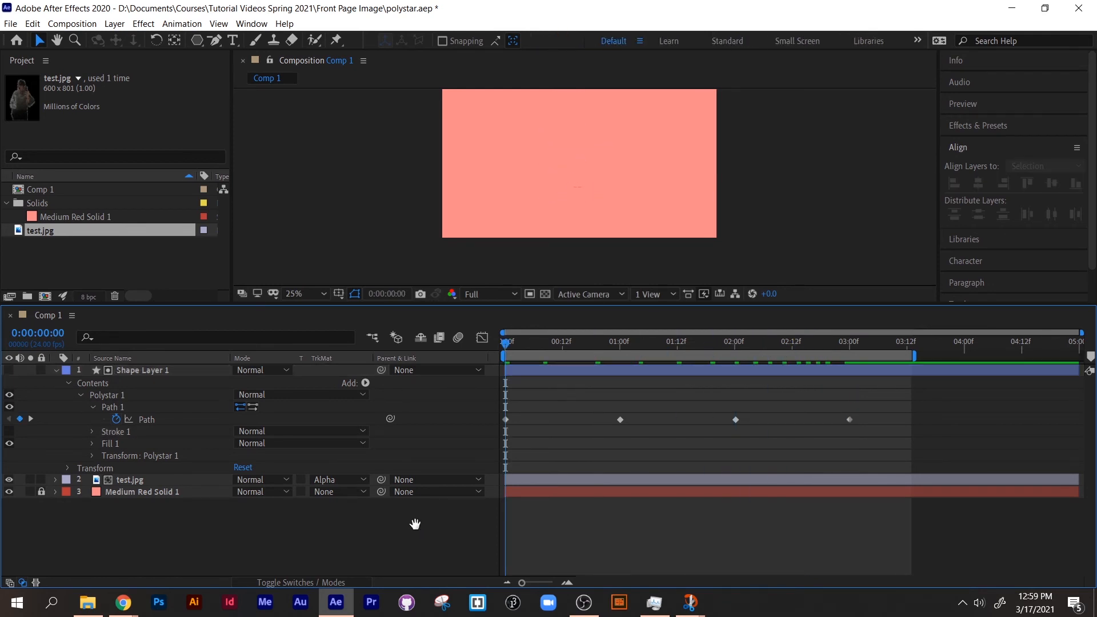
key(space)
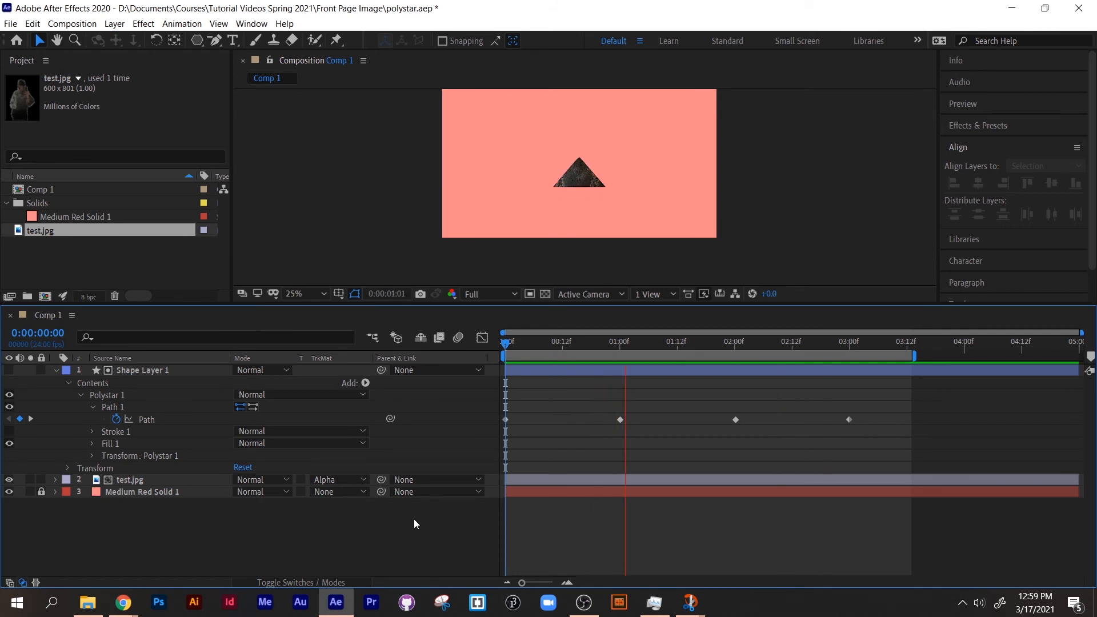
key(space)
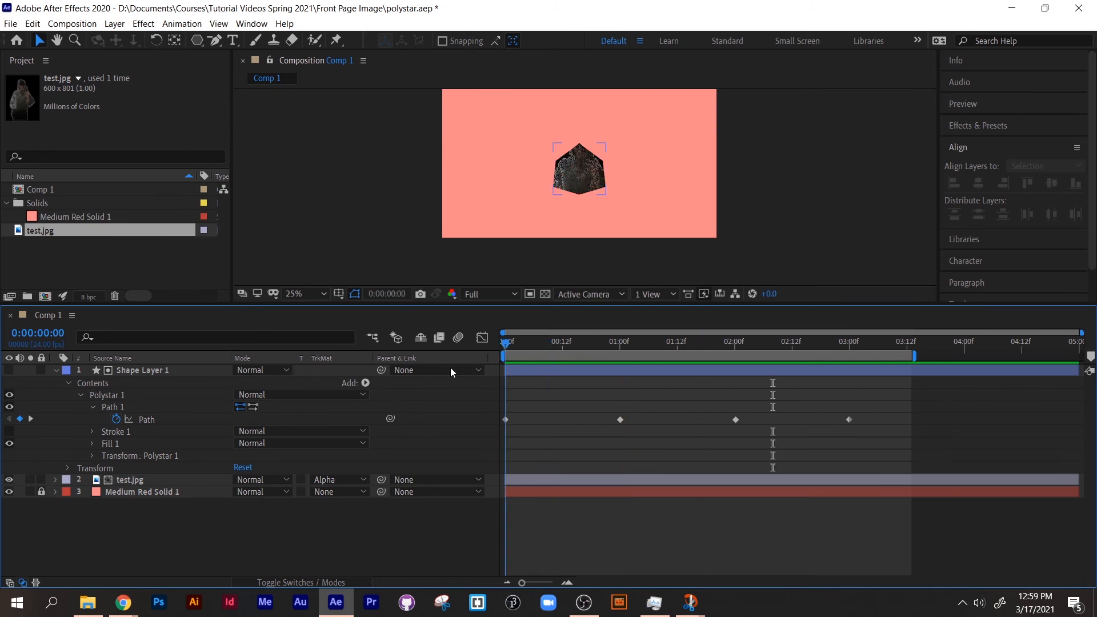
Duplicate Shape Layer 1 above the original and make the copy visible, showing it at 0:00:01:01
click(450, 370)
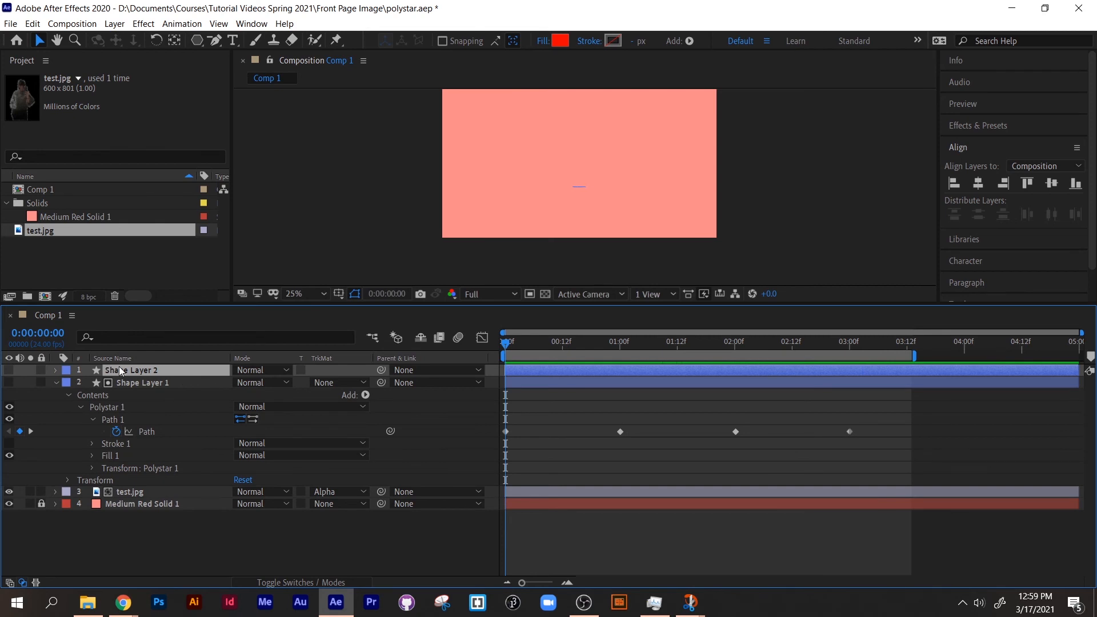
click(9, 370)
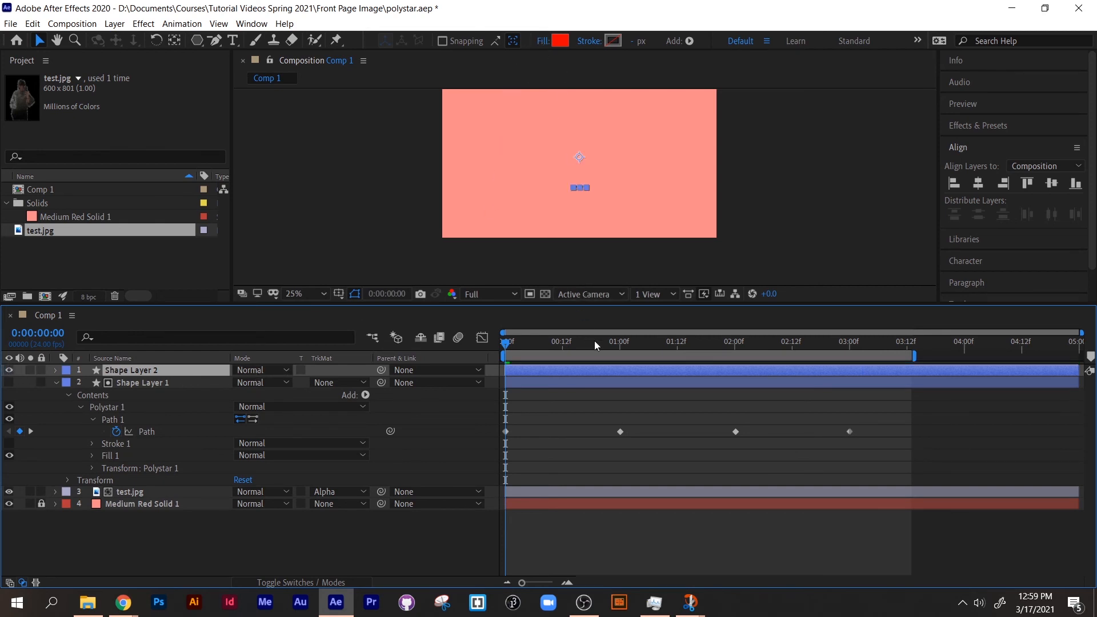
drag(594, 341, 625, 343)
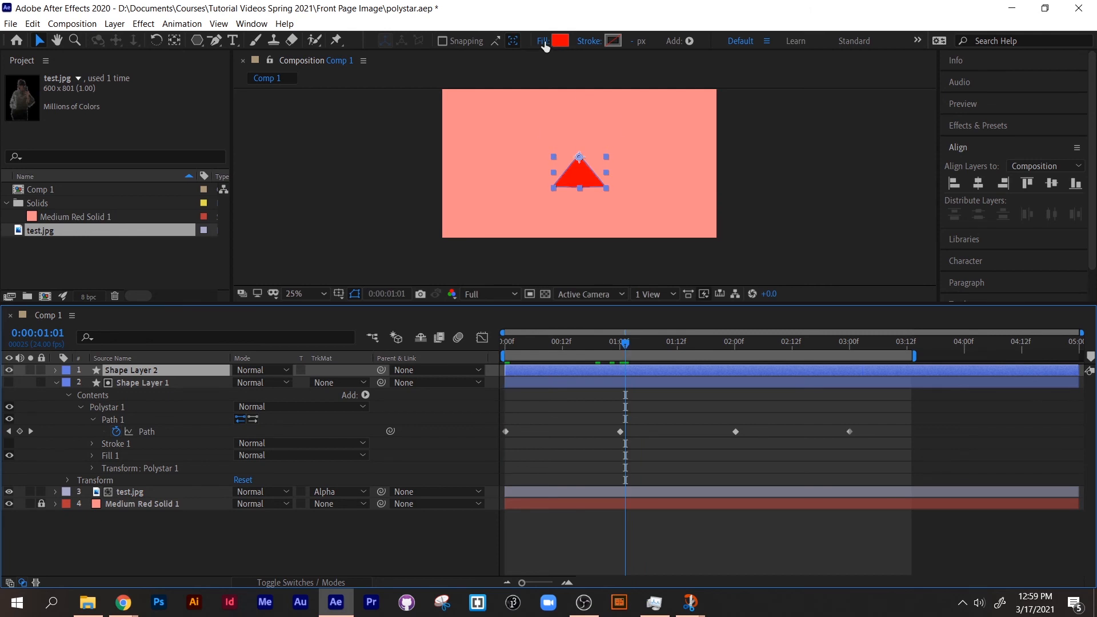
Set Shape Layer 2's fill to None and give it a solid white 29 px stroke, and preview the outlined image
click(541, 42)
click(30, 39)
click(92, 123)
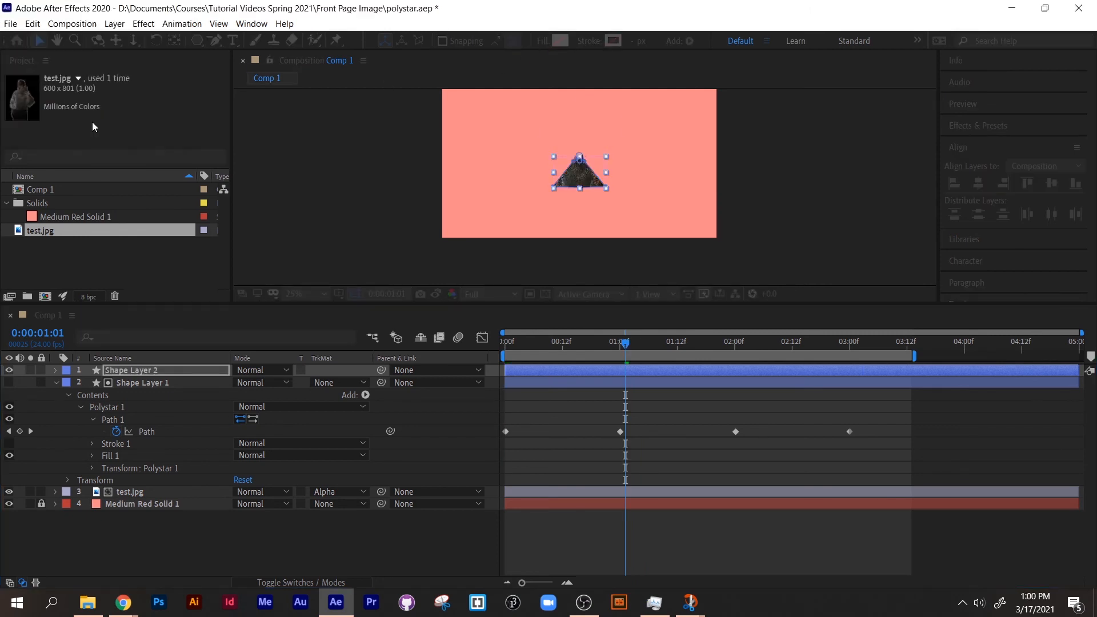
click(588, 41)
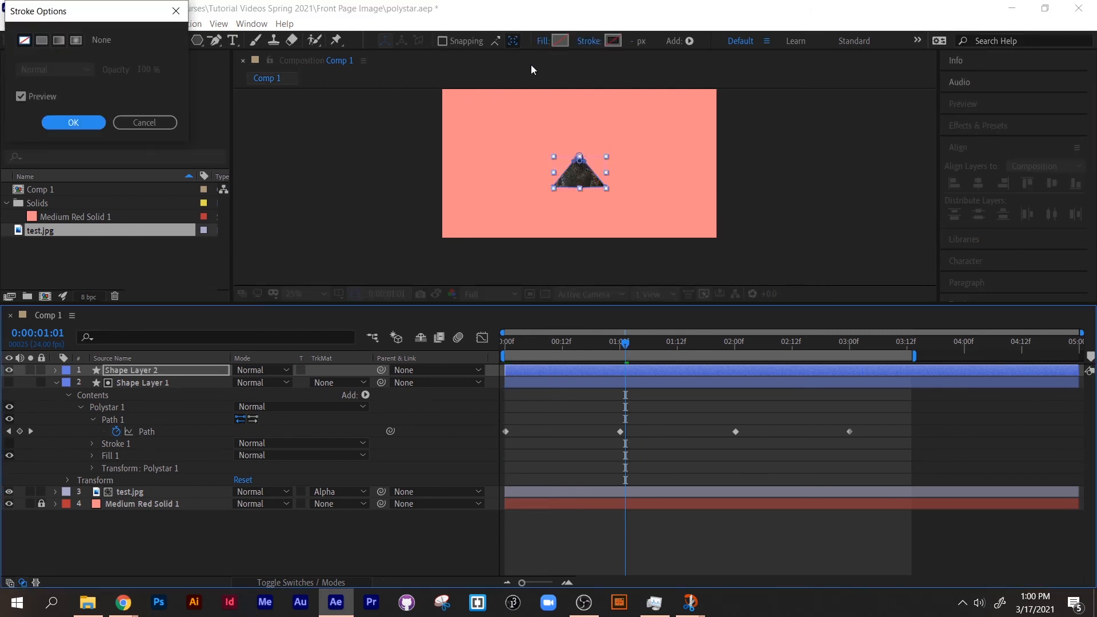
click(42, 39)
click(73, 123)
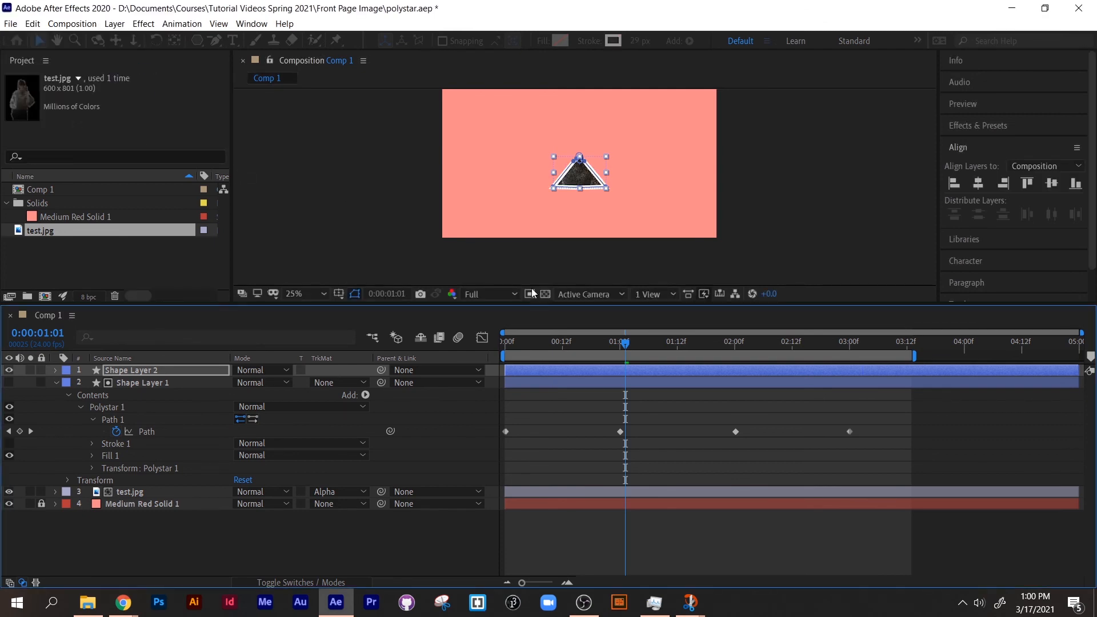
key(space)
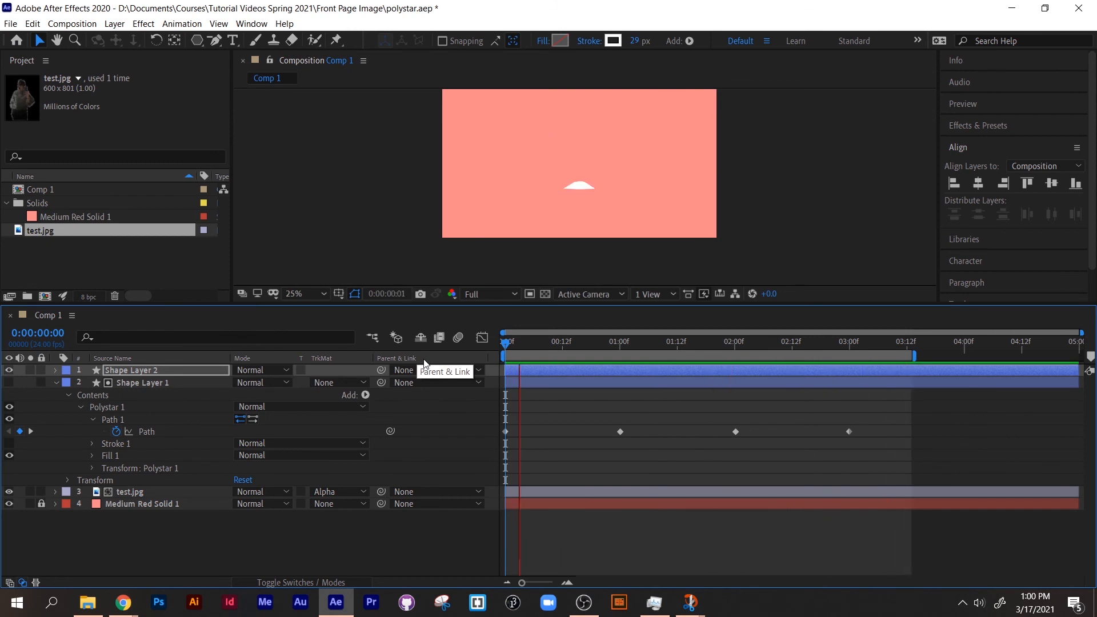
click(614, 378)
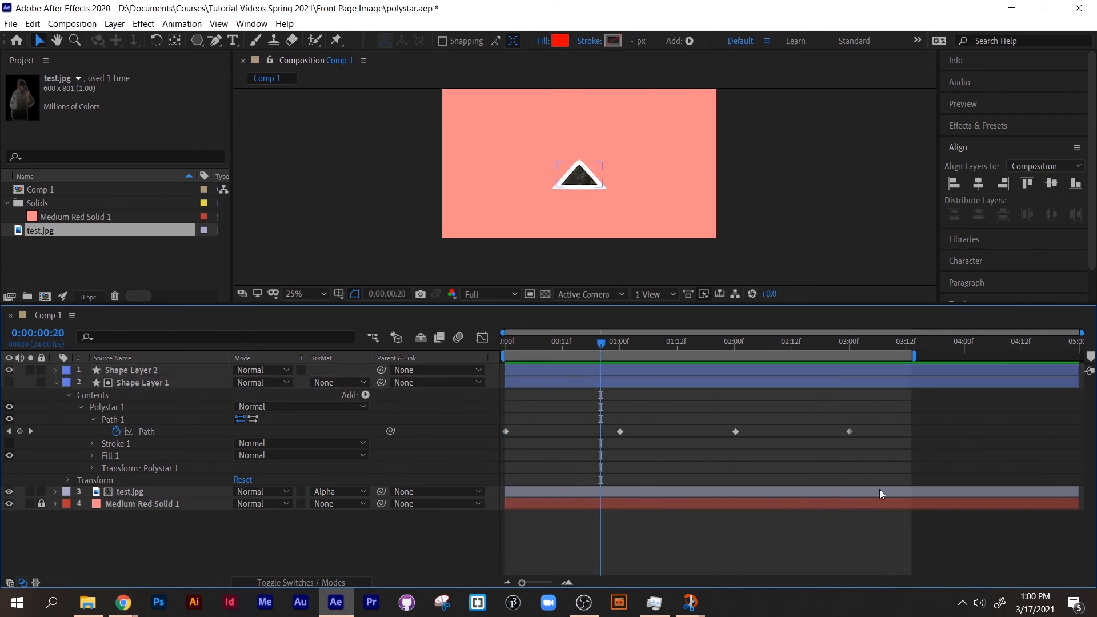
Move Shape Layer 1's last three path keyframes earlier and closer together, so the last falls just before 0:00:01:12
drag(879, 489, 879, 488)
drag(849, 432, 553, 437)
Copy Shape Layer 1's pentagon-like, triangle and flat-line path keyframes to 0:00:01:21, 0:00:02:07 and 0:00:02:18 respectively
click(606, 432)
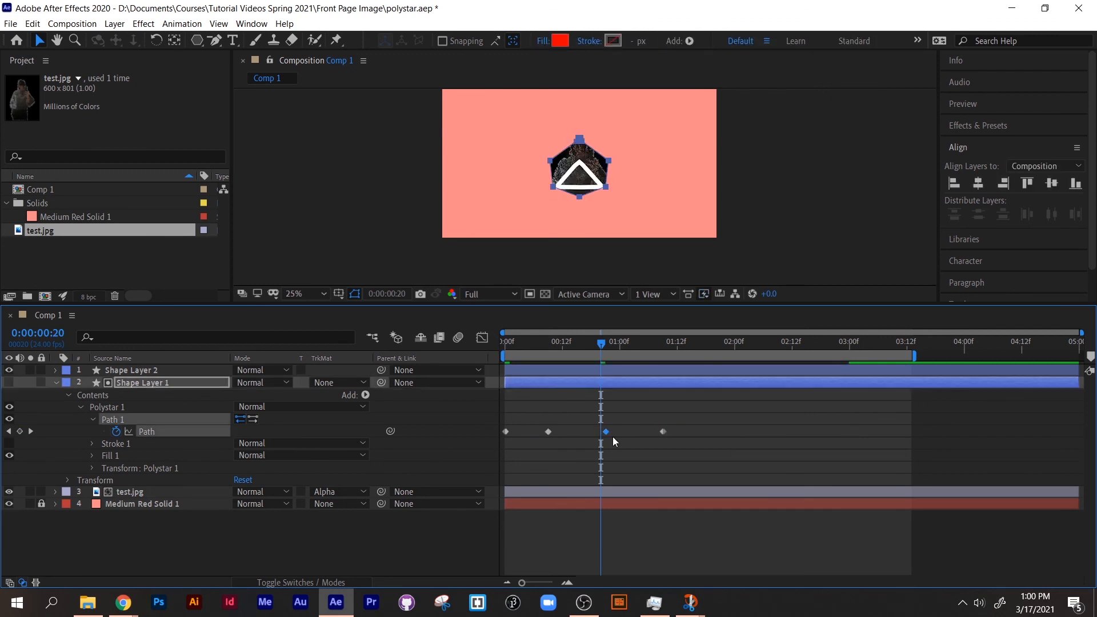
drag(683, 345, 718, 347)
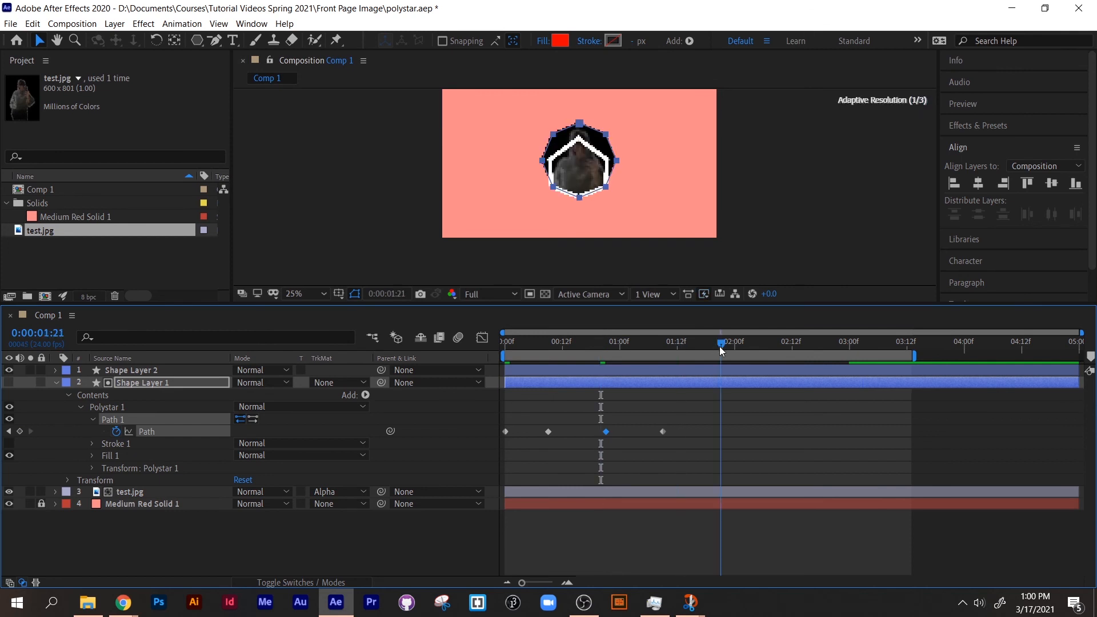
key(ctrl+v)
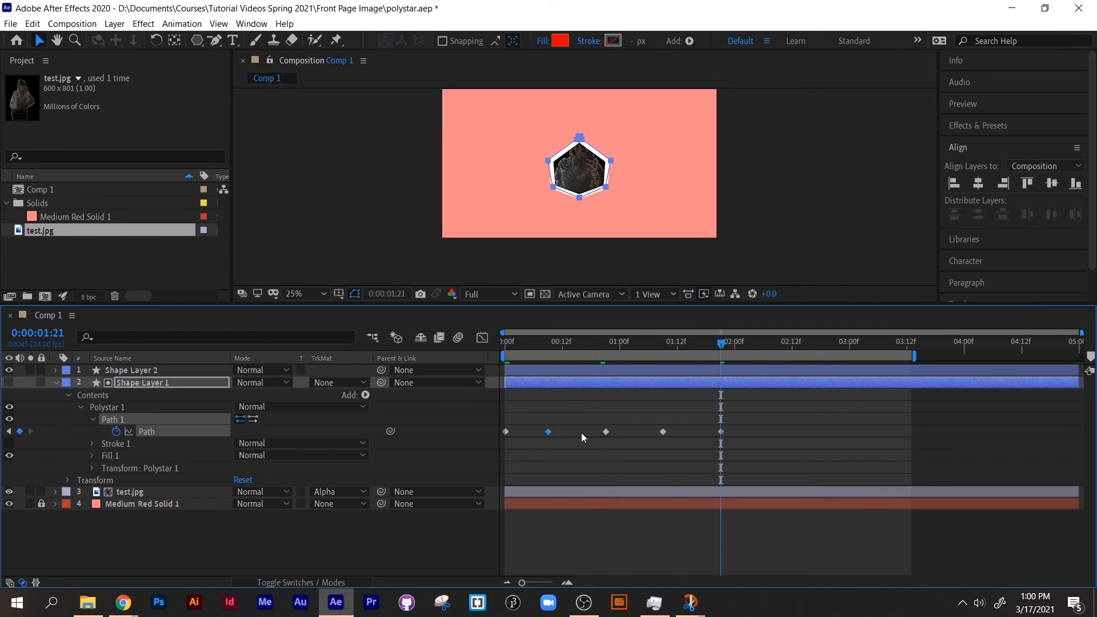
click(664, 386)
drag(722, 345, 767, 345)
key(ctrl+v)
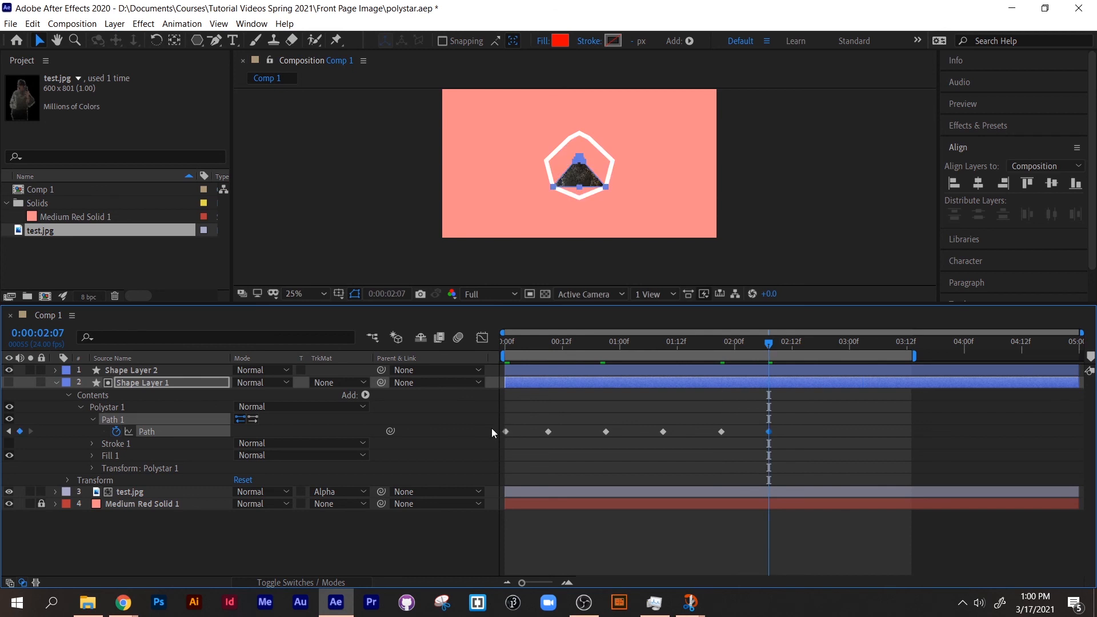
drag(776, 348, 820, 347)
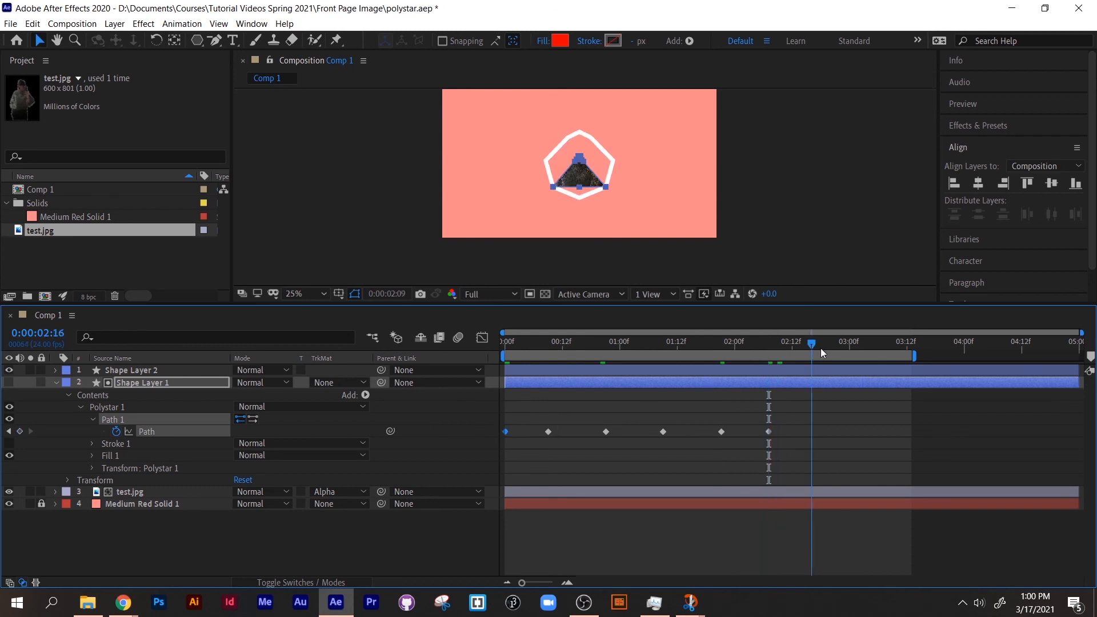
key(ctrl+v)
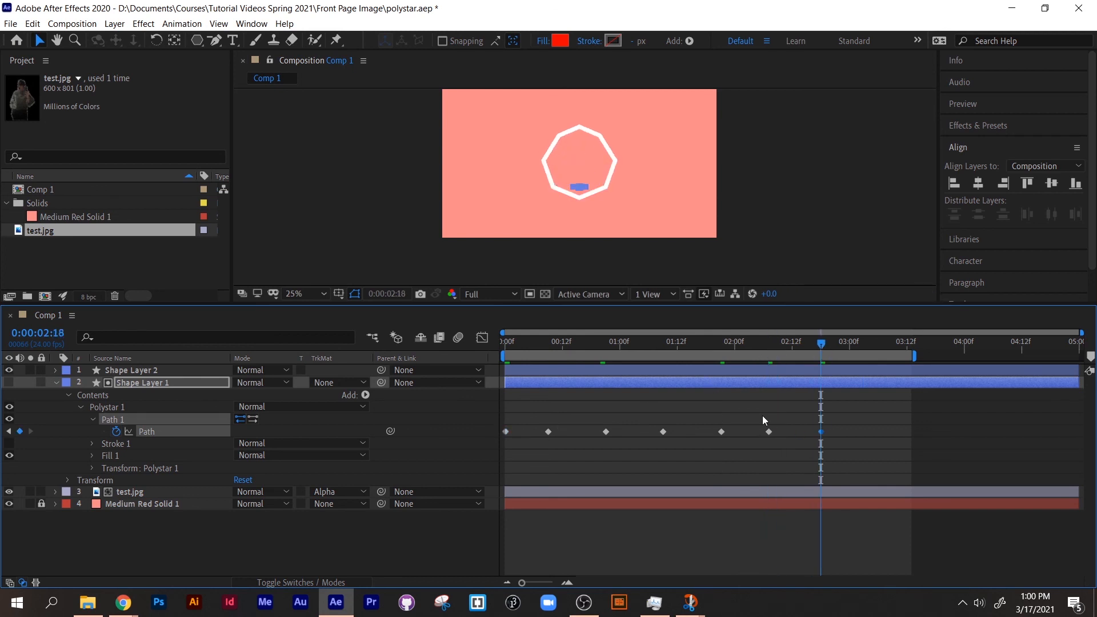
Stretch all of Shape Layer 1's path keyframes proportionally so the last one falls at about 0:00:03:12
drag(846, 451, 485, 413)
drag(820, 430, 916, 447)
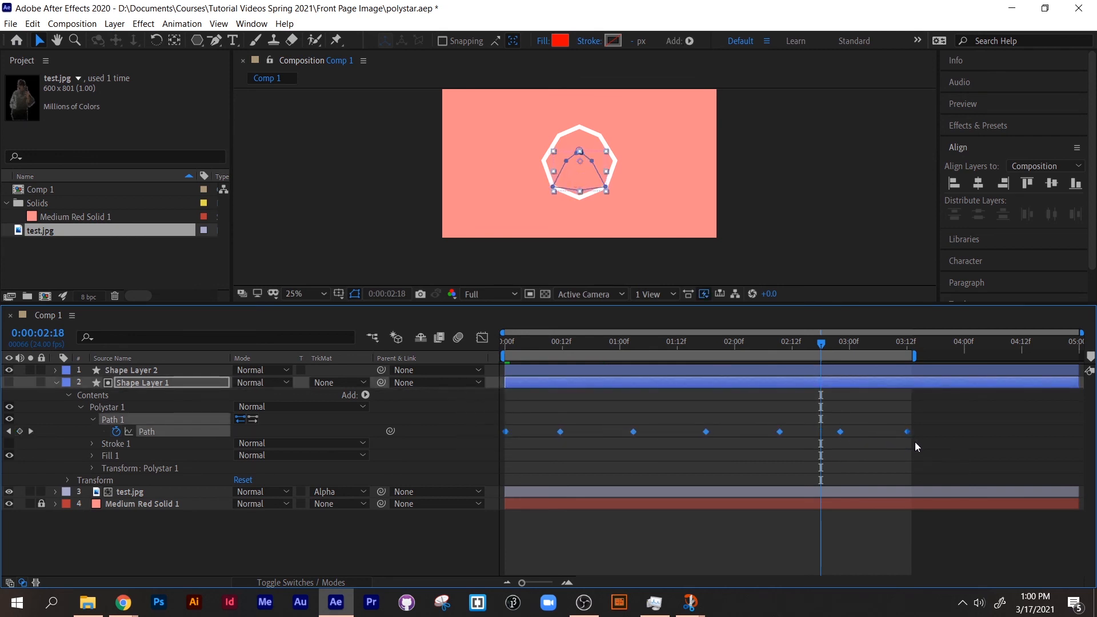
key(space)
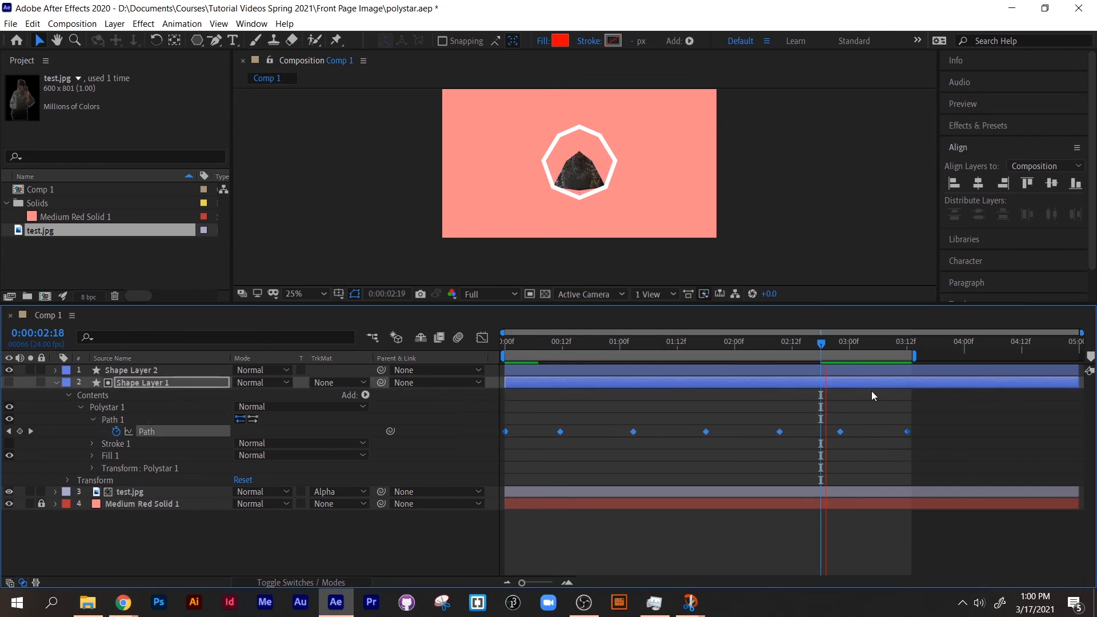
key(ctrl+z)
key(ctrl+z)
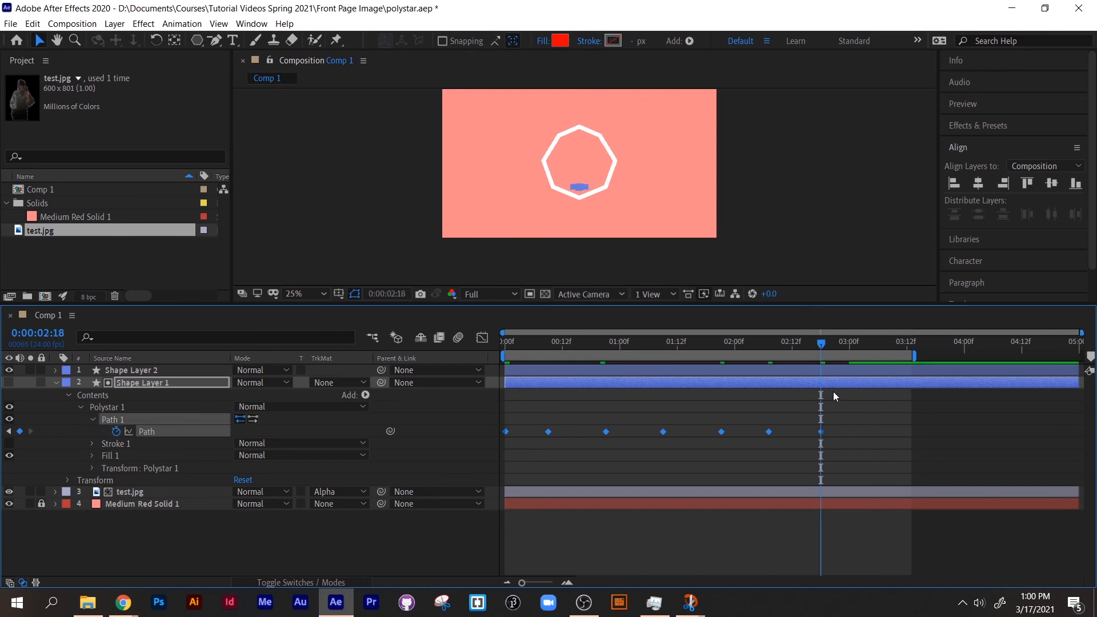
key(ctrl+shift+z)
key(ctrl+shift+z)
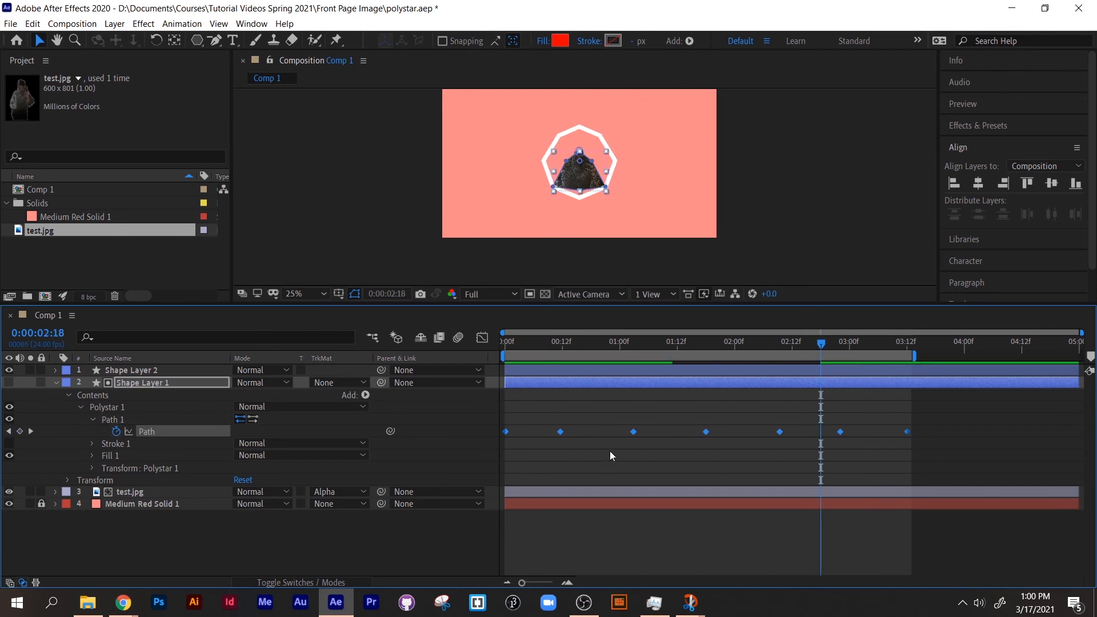
Replace Shape Layer 2's path animation with a copy of all Shape Layer 1 path keyframes starting at 0:00:00:00, and preview the composition
click(158, 421)
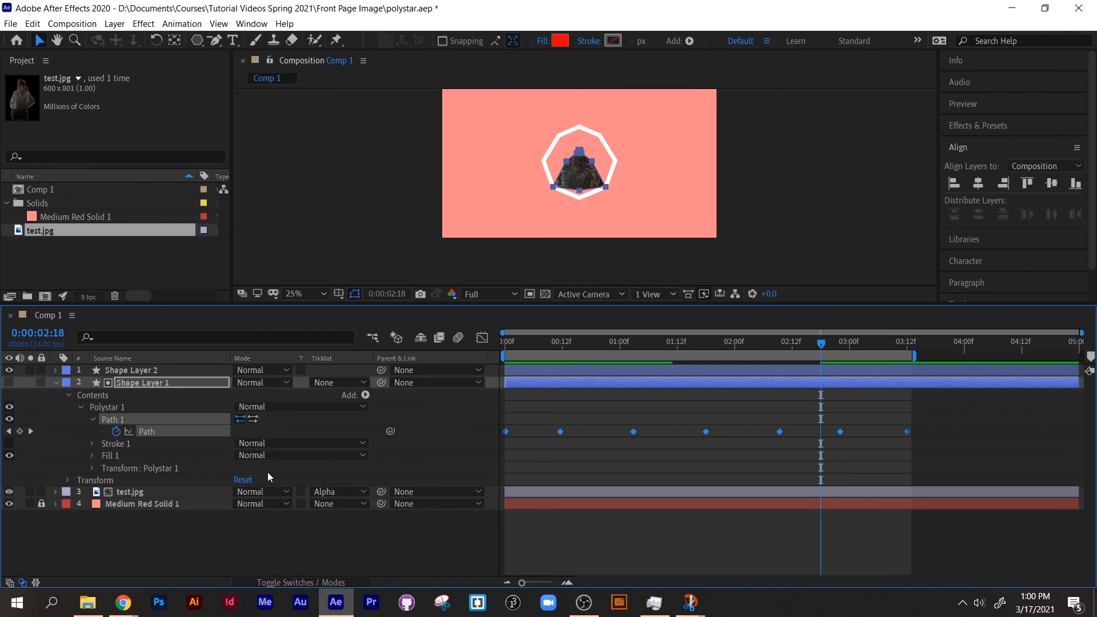
click(54, 370)
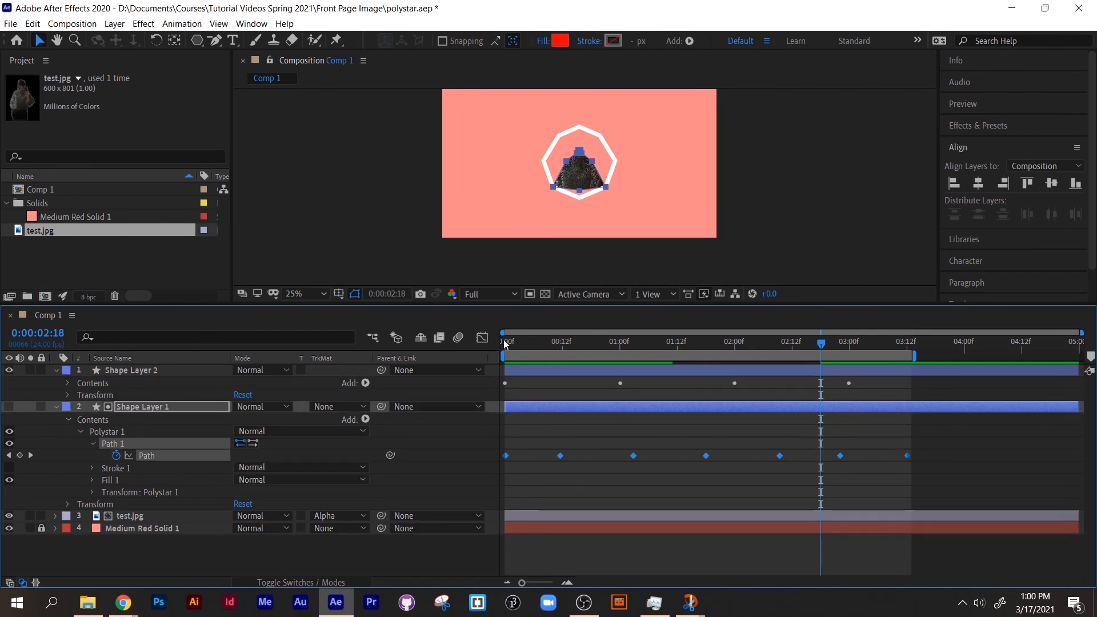
key(Home)
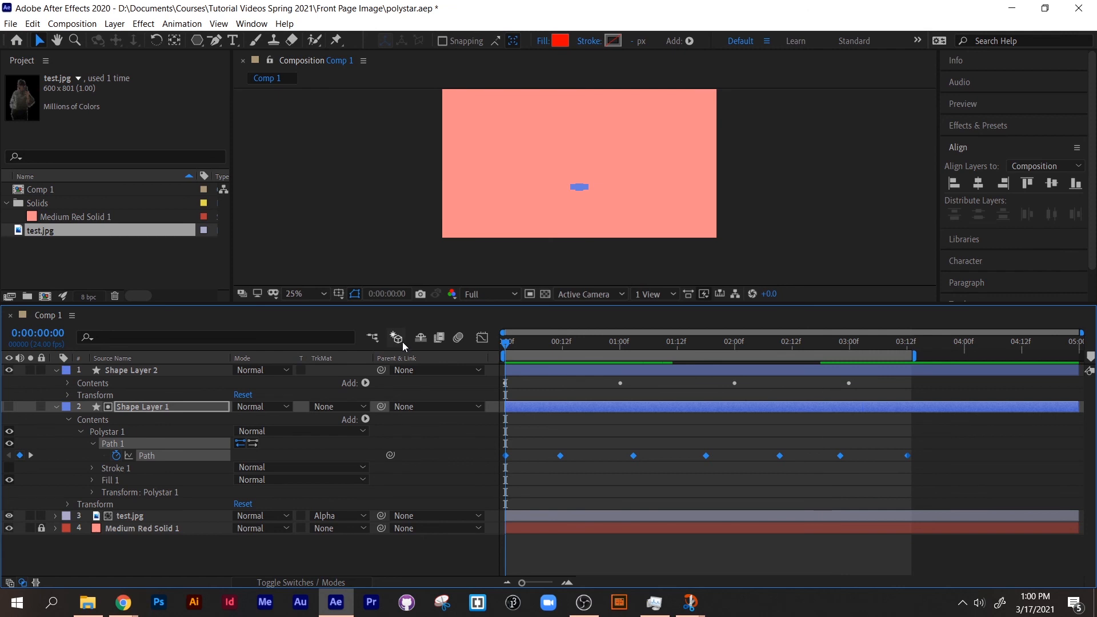
key(u)
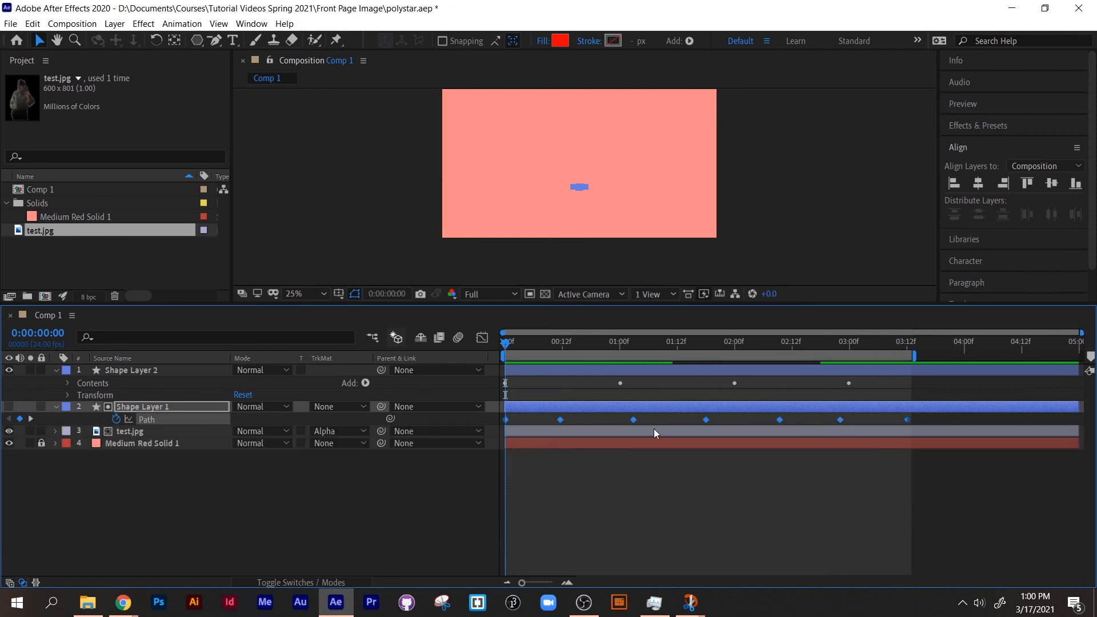
click(537, 372)
key(u)
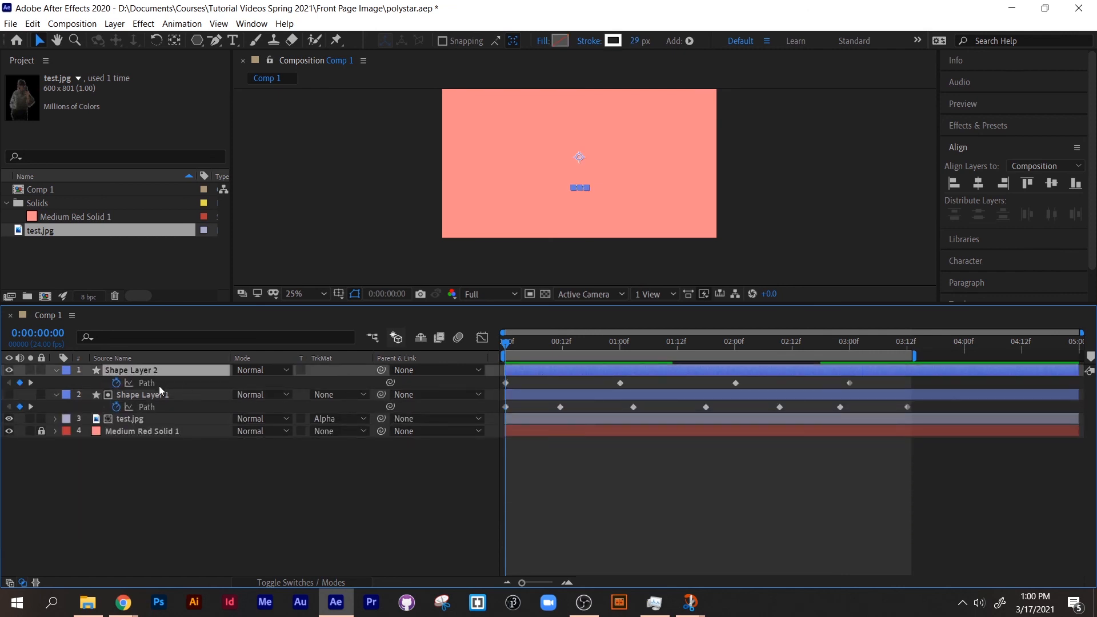
click(118, 385)
key(ctrl+v)
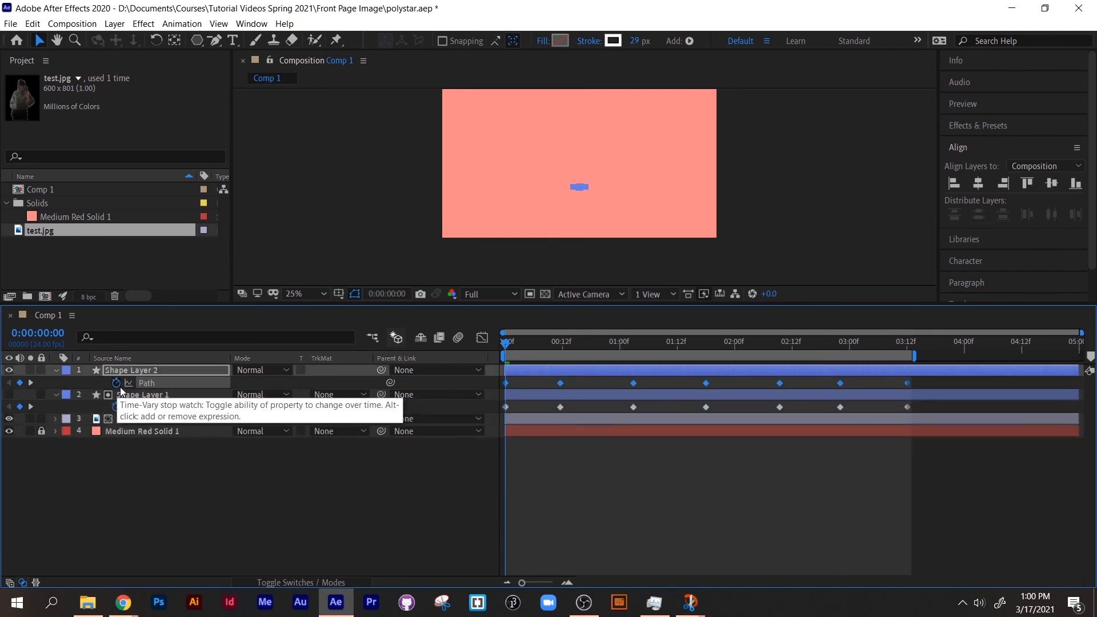
key(space)
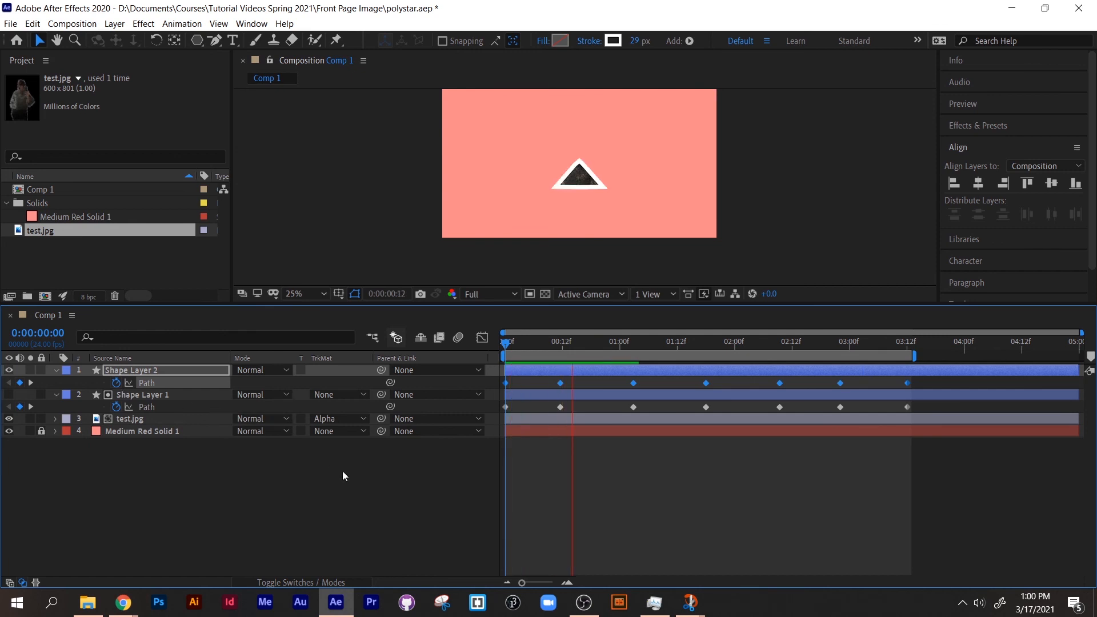